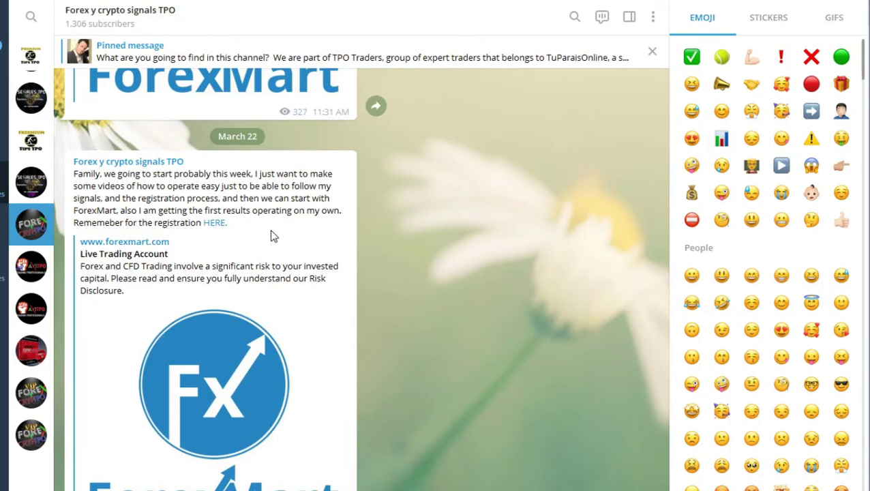
# Step: Copy the registration link behind the word HERE in the channel's ForexMart post
pyautogui.rightClick(218, 231)
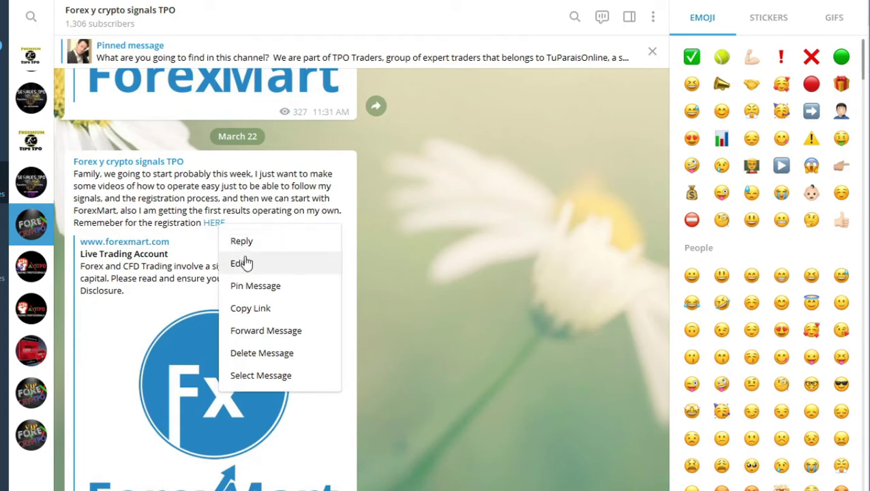
pyautogui.click(260, 311)
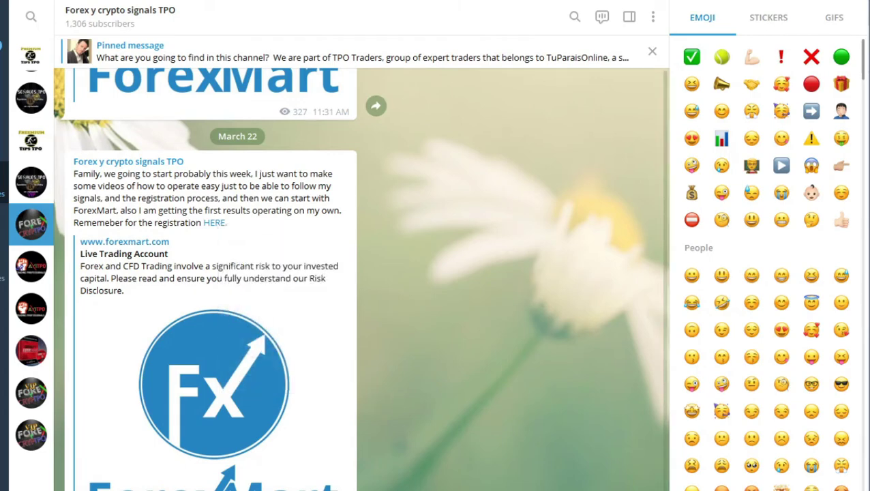
# Step: Load the copied ForexMart registration link in the new Chrome tab
pyautogui.moveTo(424, 490)
pyautogui.click(718, 464)
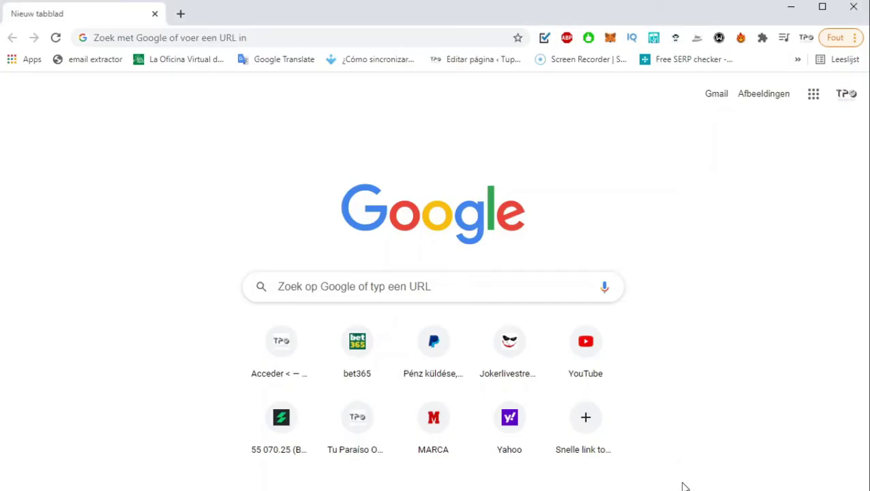
pyautogui.click(274, 36)
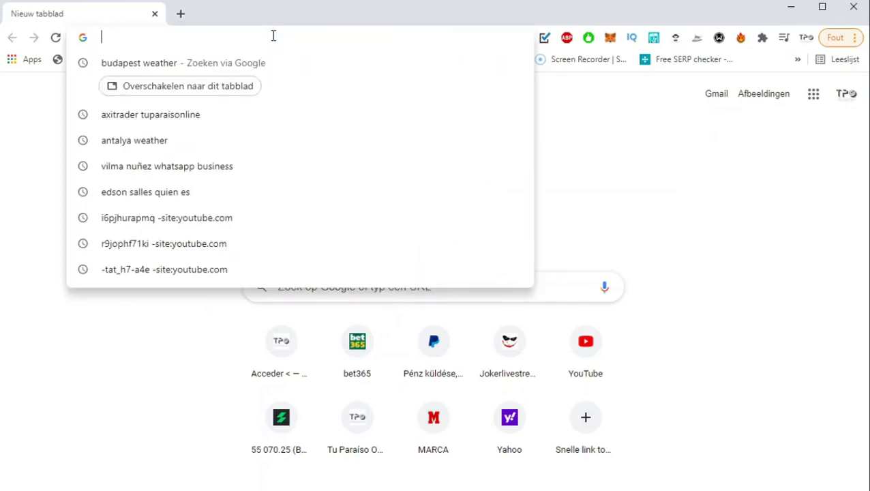
pyautogui.hotkey('ctrl', 'v')
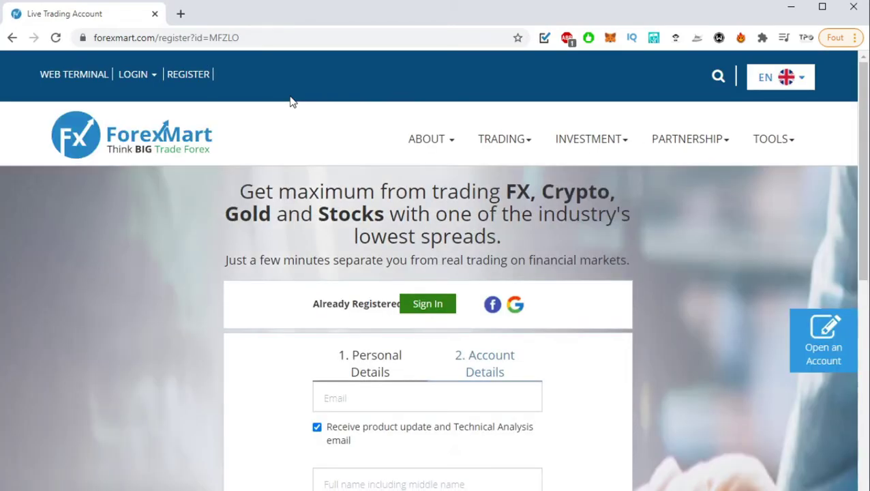
# Step: Scroll through the personal details form down to step 2, Account Details
pyautogui.scroll(-2, 303, 146)
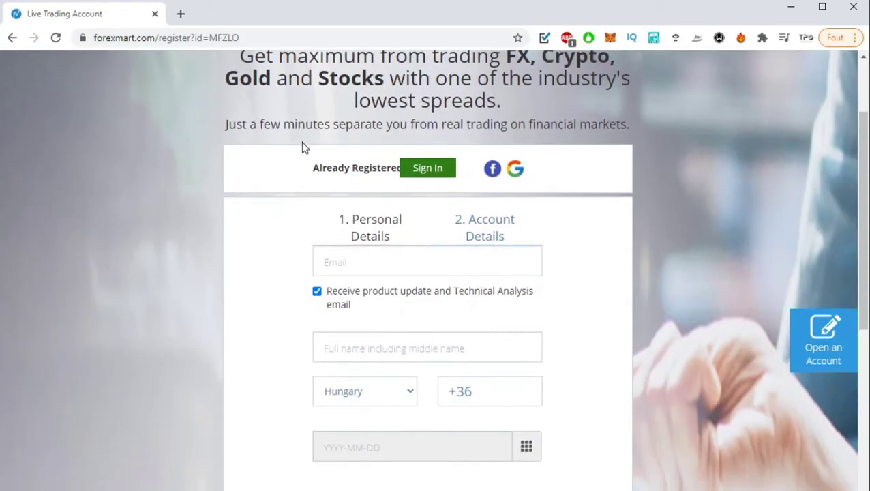
pyautogui.scroll(-2, 303, 143)
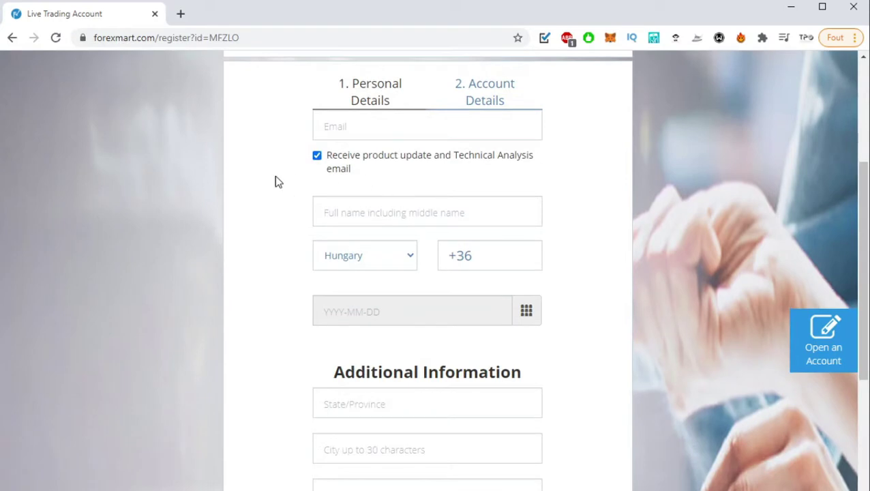
pyautogui.click(362, 126)
pyautogui.click(286, 129)
pyautogui.scroll(-2, 254, 243)
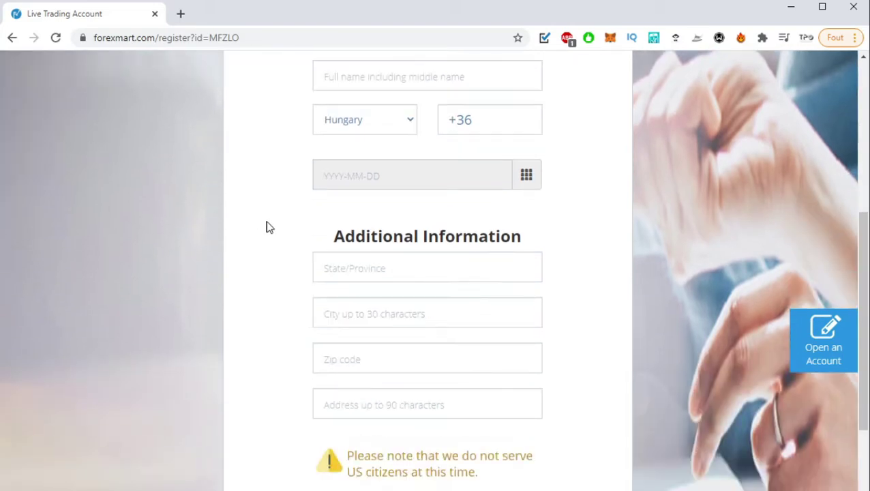
pyautogui.scroll(2, 267, 227)
pyautogui.scroll(-2, 267, 227)
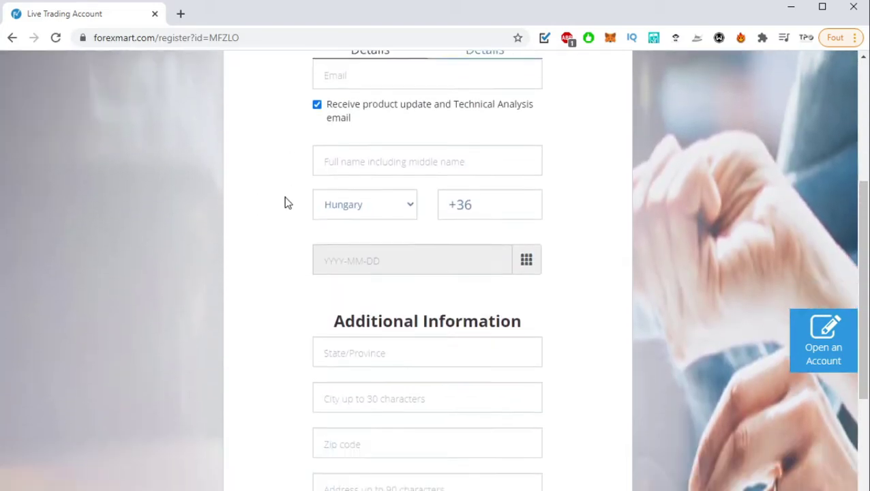
pyautogui.scroll(2, 383, 216)
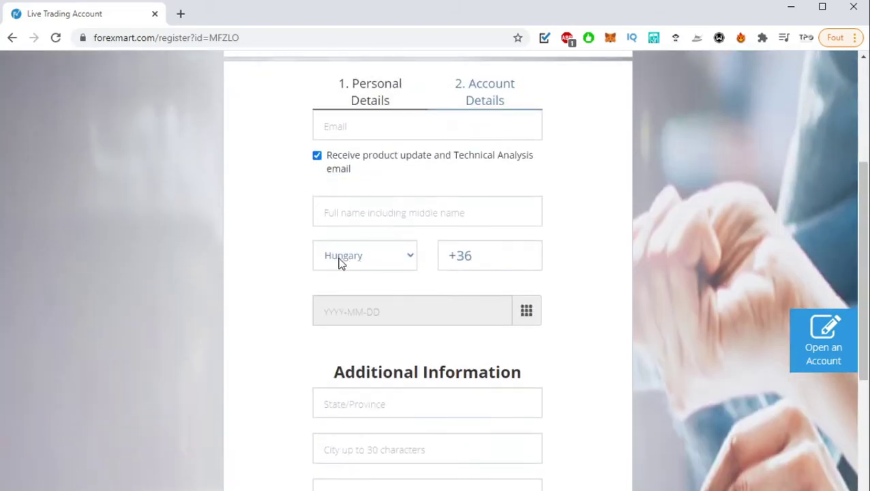
pyautogui.scroll(-2, 337, 262)
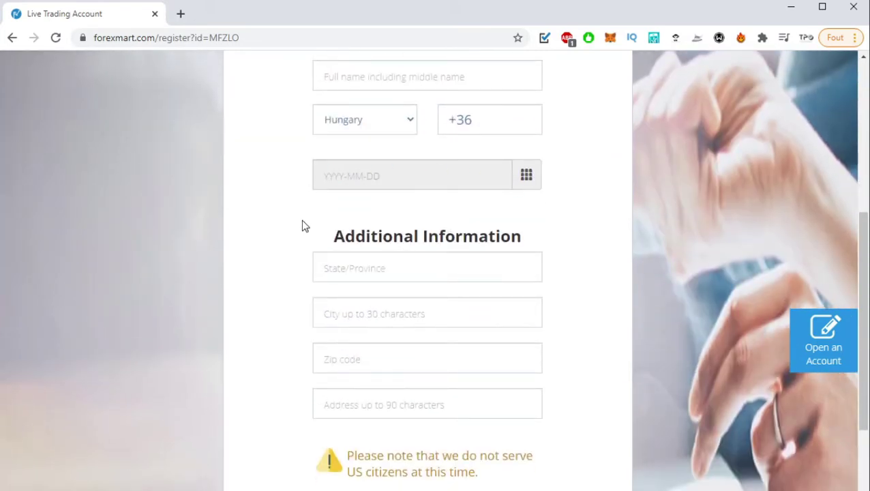
pyautogui.scroll(-1, 302, 220)
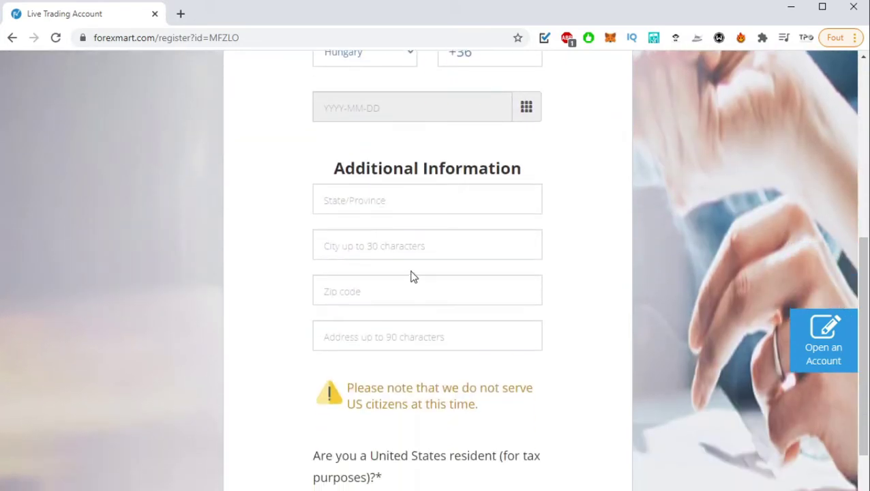
pyautogui.scroll(-2, 310, 223)
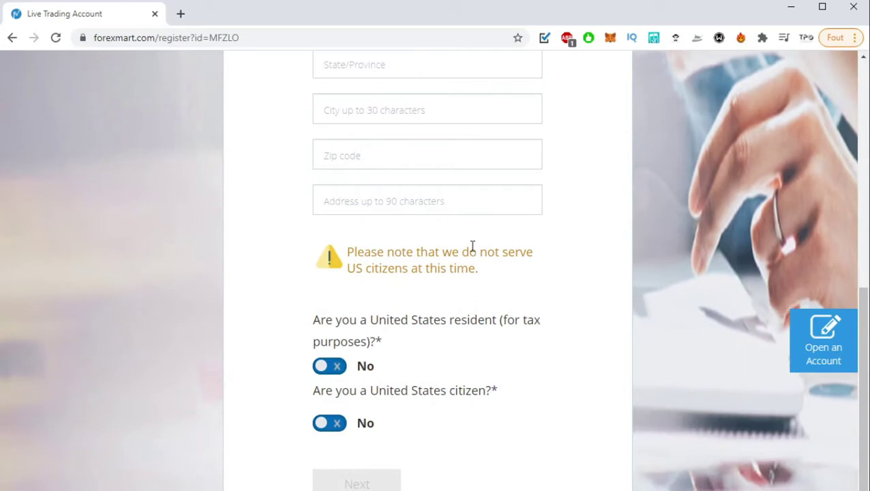
pyautogui.scroll(-2, 304, 251)
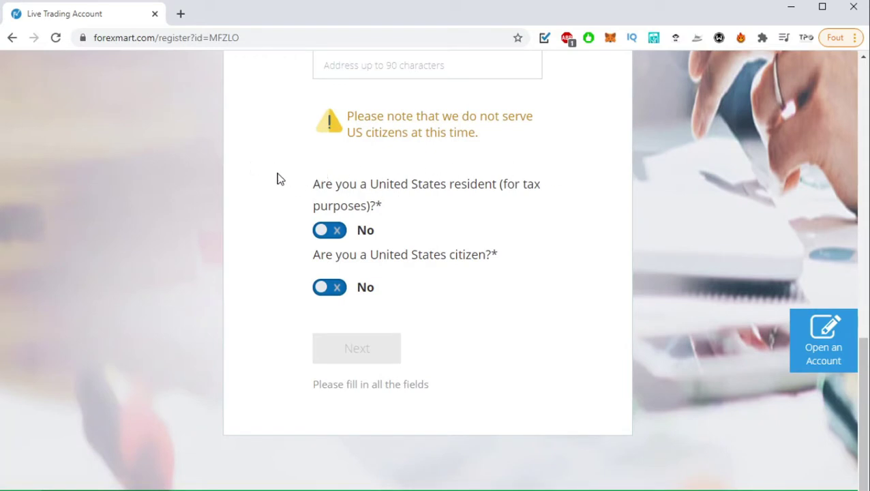
pyautogui.scroll(-2, 295, 255)
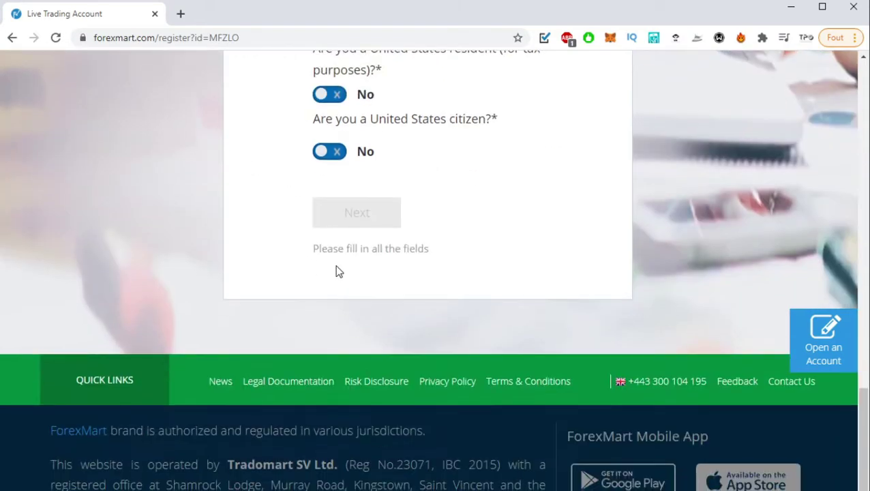
pyautogui.scroll(10, 339, 221)
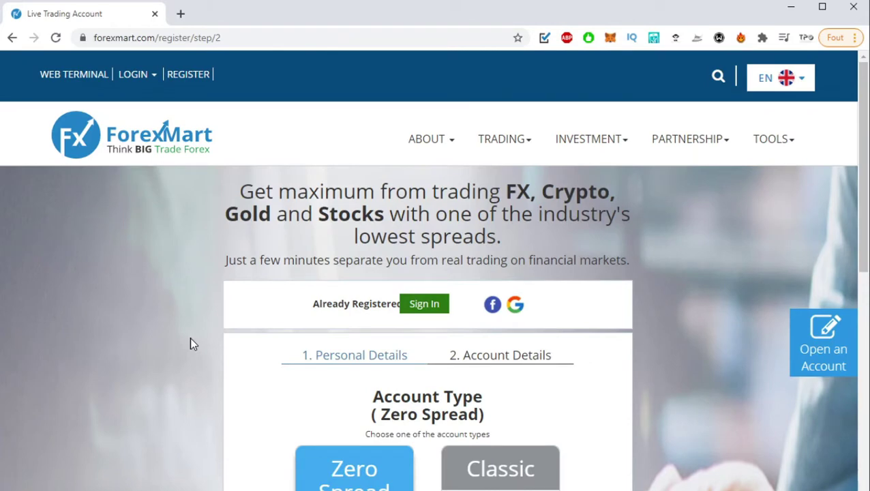
# Step: Select the Classic account card instead of Zero Spread, leaving USD and 1:50 in Account Details
pyautogui.scroll(-3, 191, 343)
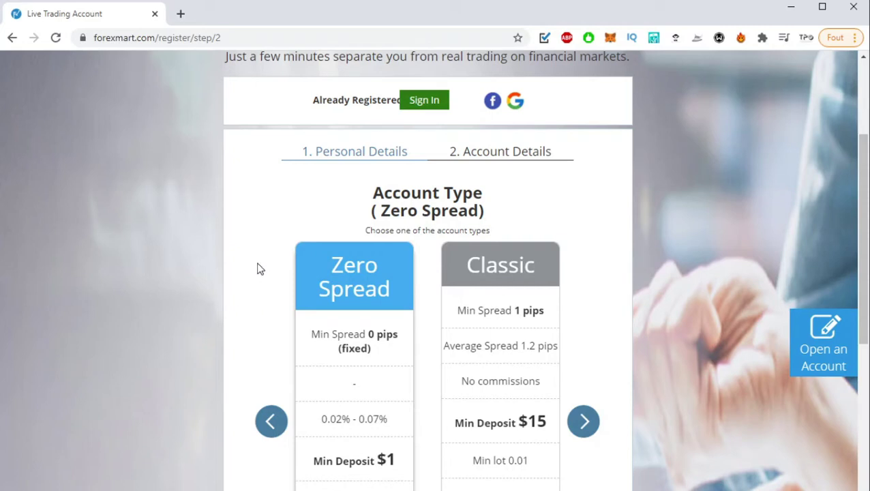
pyautogui.scroll(-2, 258, 269)
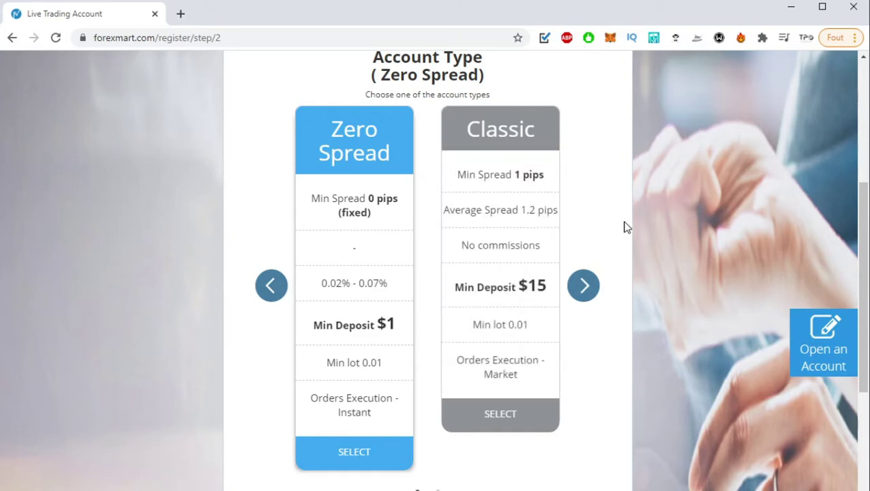
pyautogui.scroll(-1, 623, 246)
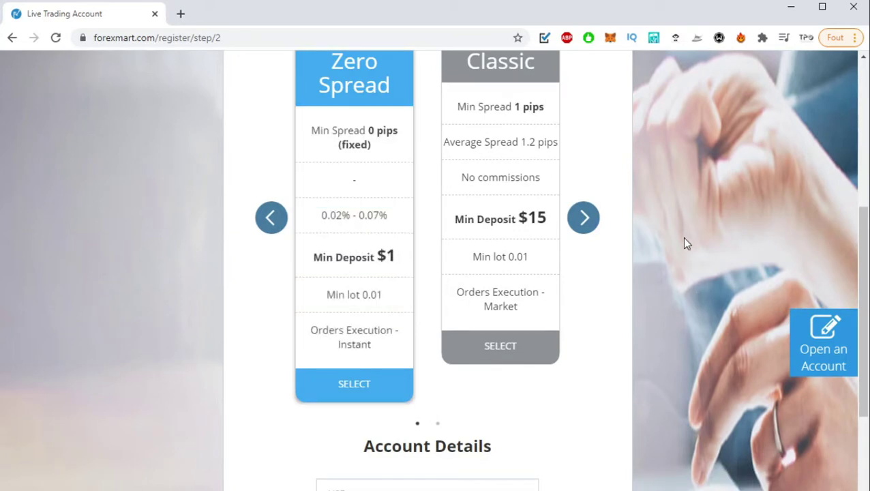
pyautogui.scroll(-4, 685, 249)
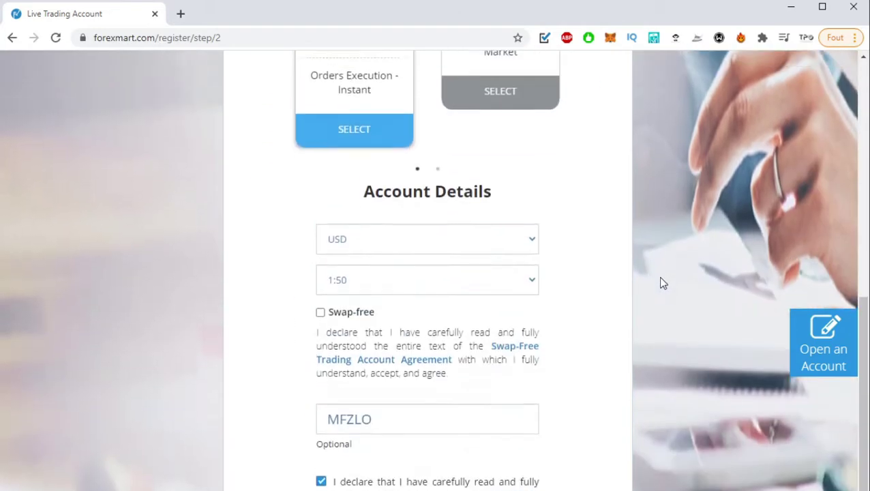
pyautogui.scroll(3, 660, 282)
pyautogui.click(508, 285)
pyautogui.scroll(-1, 518, 218)
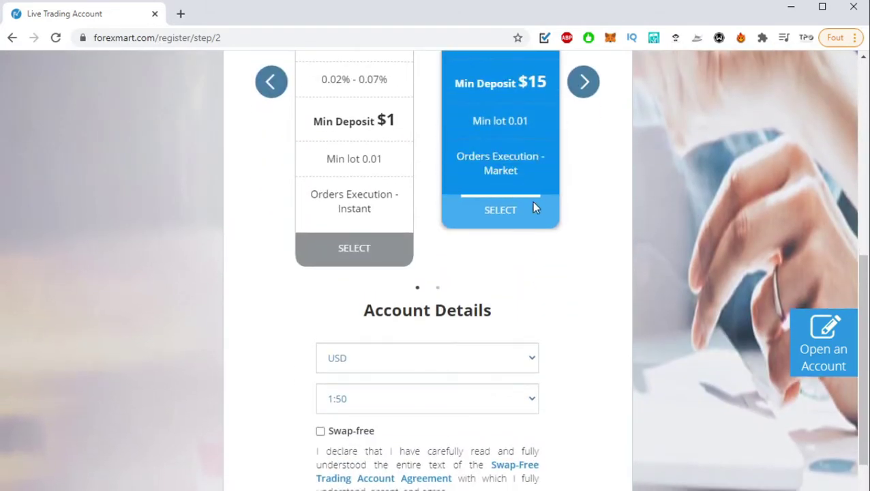
pyautogui.scroll(1, 519, 214)
pyautogui.scroll(-1, 598, 229)
pyautogui.scroll(4, 550, 182)
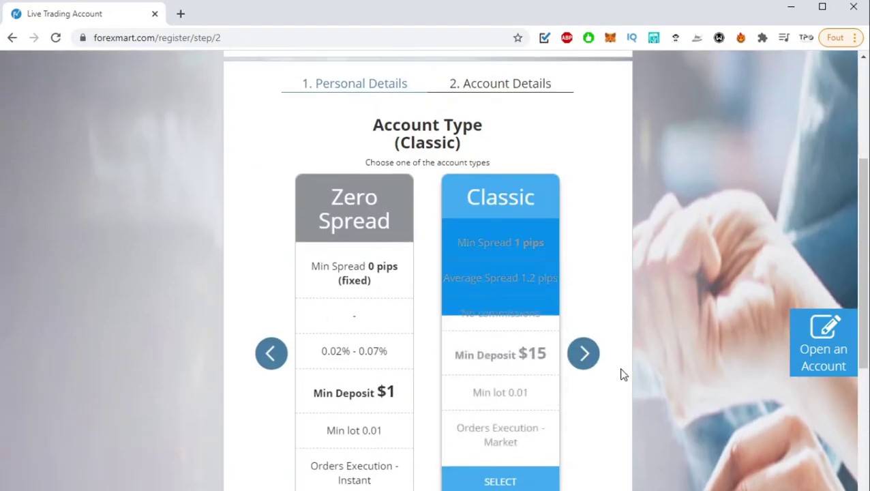
pyautogui.scroll(-2, 565, 309)
pyautogui.scroll(-3, 618, 371)
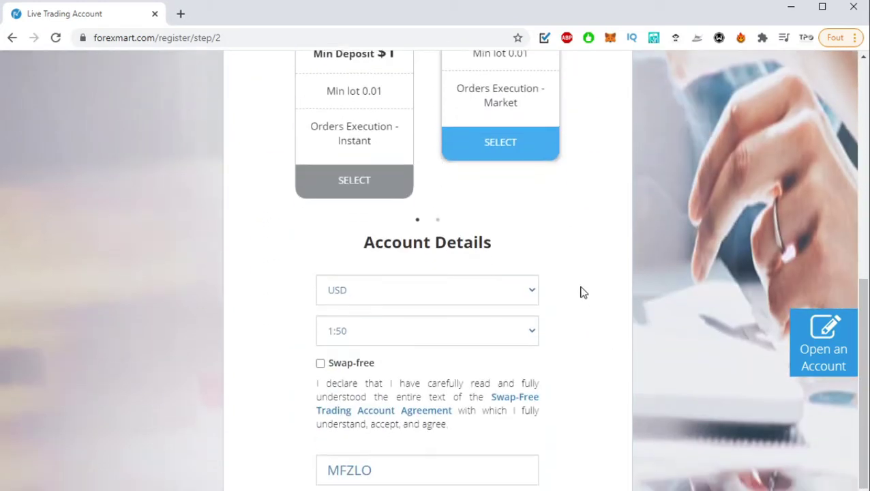
# Step: Keep USD as the currency, set leverage to 1:500 and make the account swap-free
pyautogui.click(530, 293)
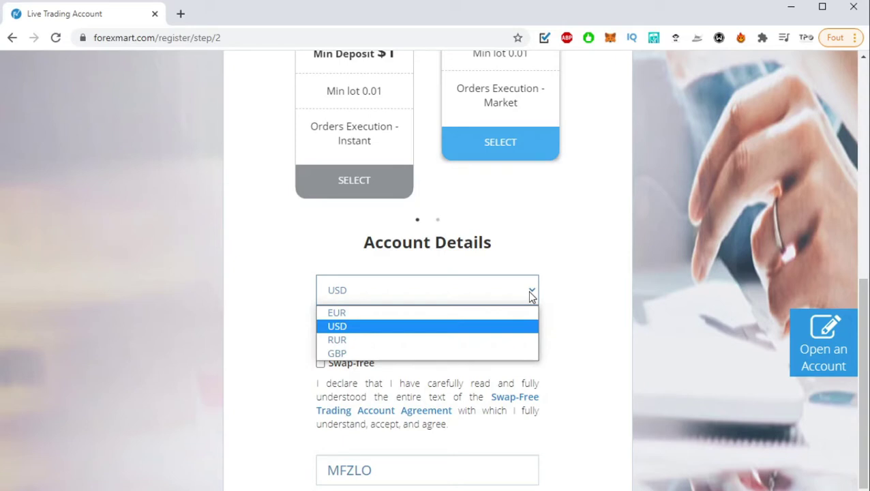
pyautogui.click(530, 293)
pyautogui.click(532, 331)
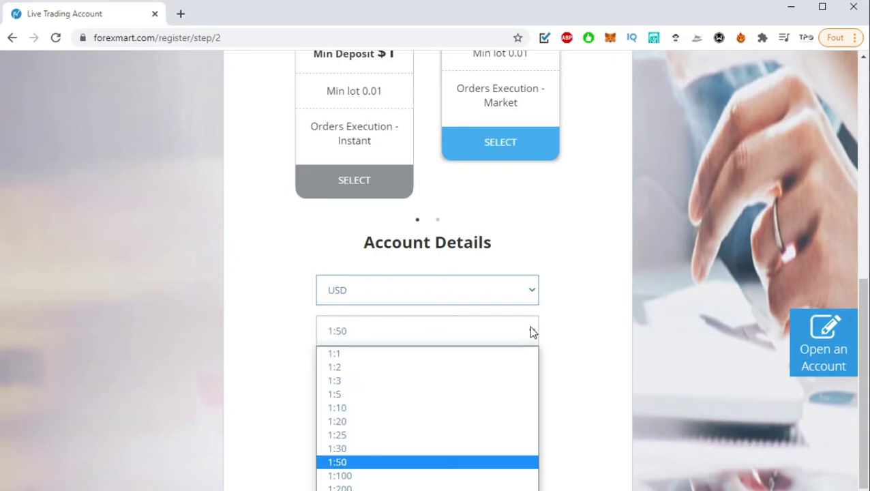
pyautogui.click(532, 331)
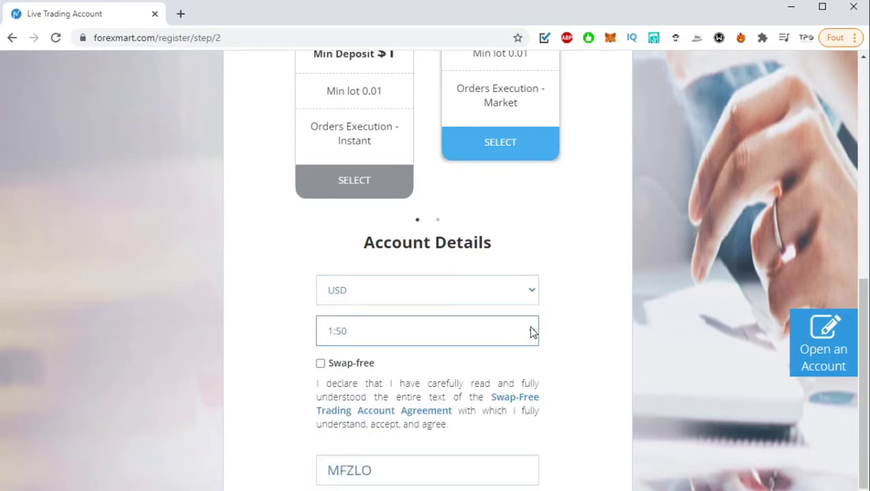
pyautogui.click(530, 328)
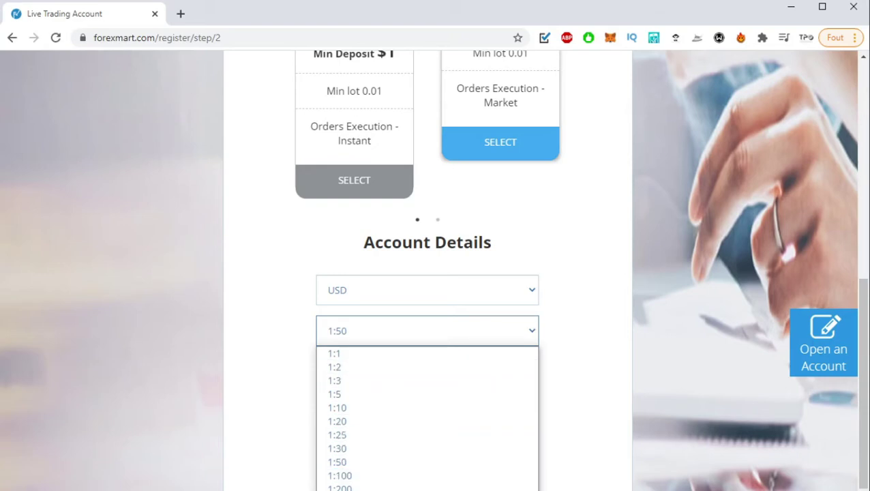
pyautogui.click(337, 490)
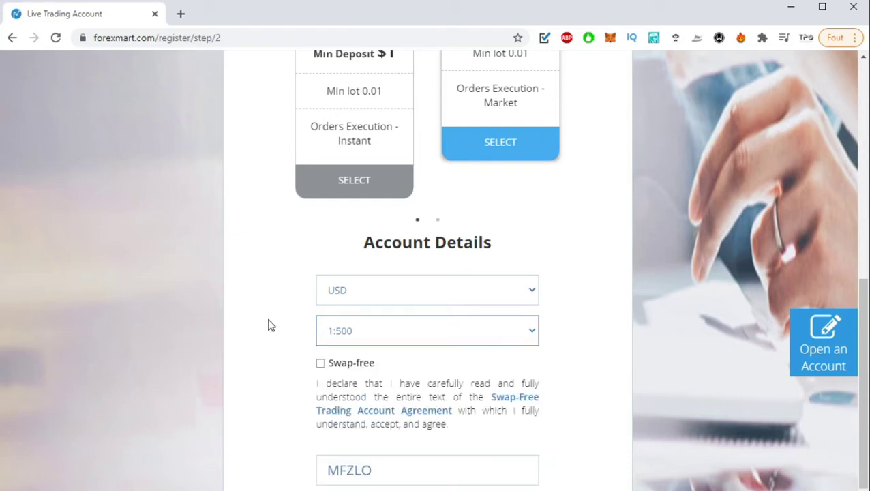
pyautogui.click(320, 364)
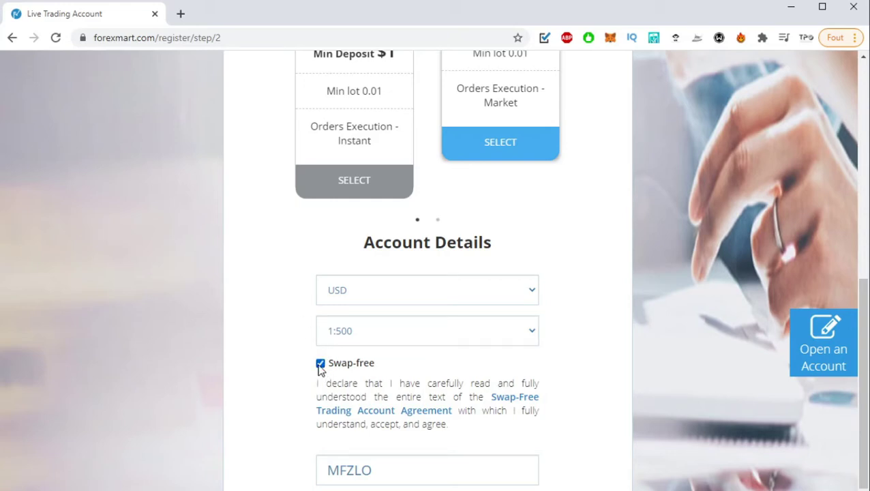
# Step: Leave the optional MFZLO code empty and submit the registration form
pyautogui.scroll(-1, 286, 311)
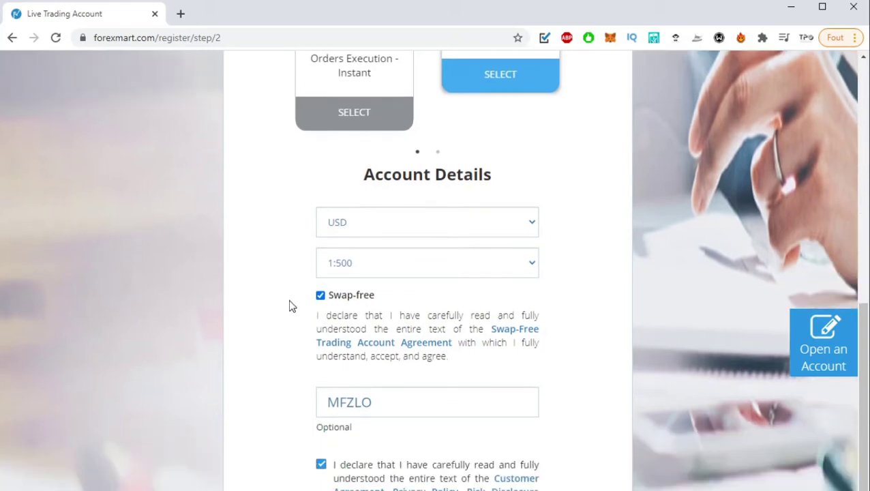
pyautogui.scroll(-2, 323, 392)
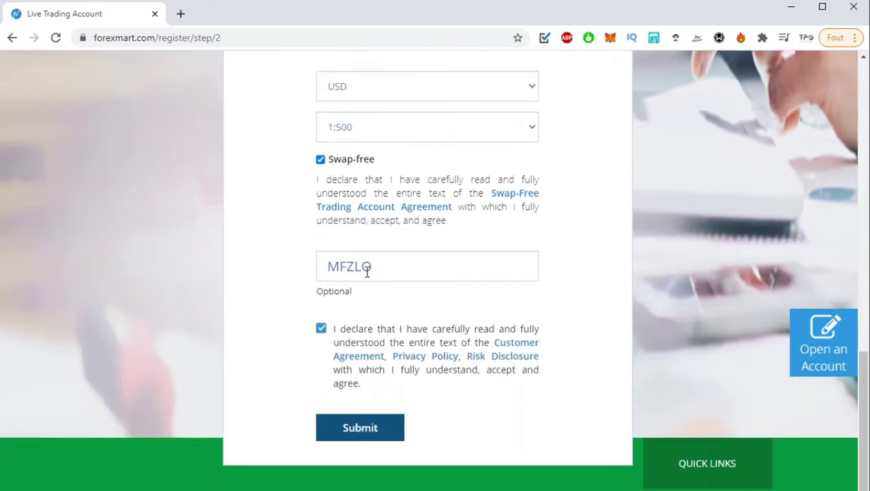
pyautogui.click(374, 266)
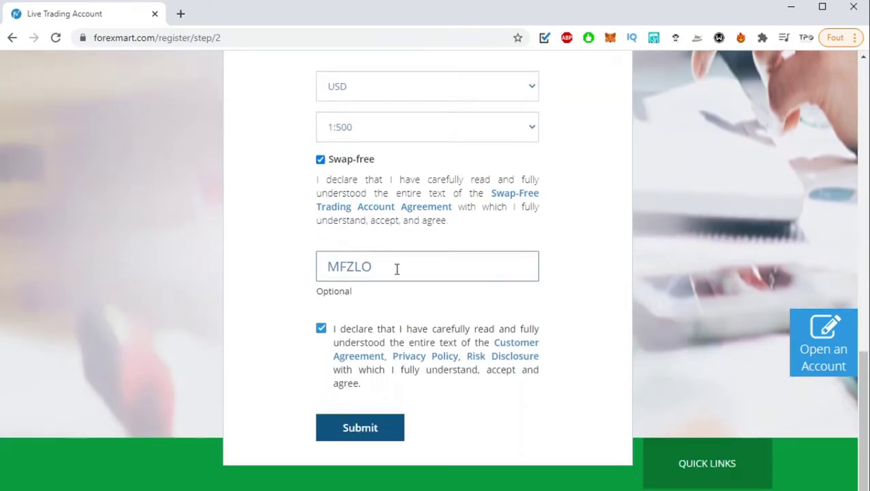
pyautogui.click(289, 279)
pyautogui.scroll(-1, 289, 279)
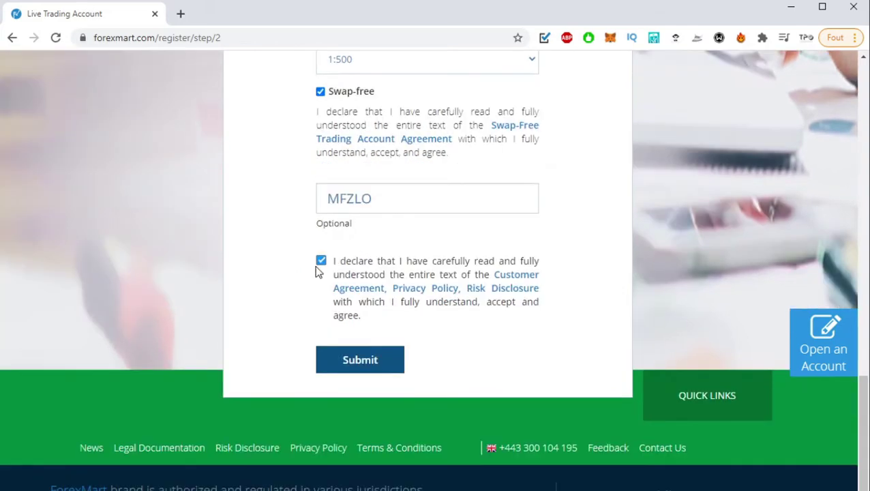
pyautogui.click(354, 366)
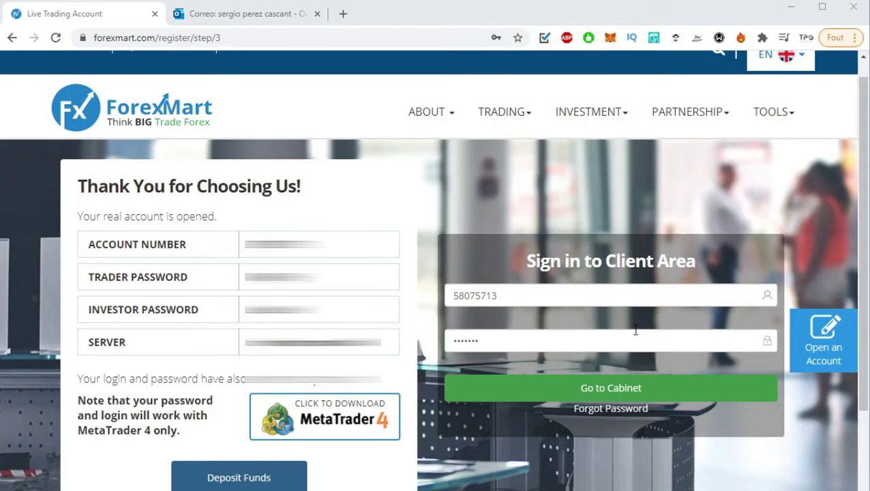
# Step: Enter the client cabinet and close the No Documents Submitted notice
pyautogui.click(612, 390)
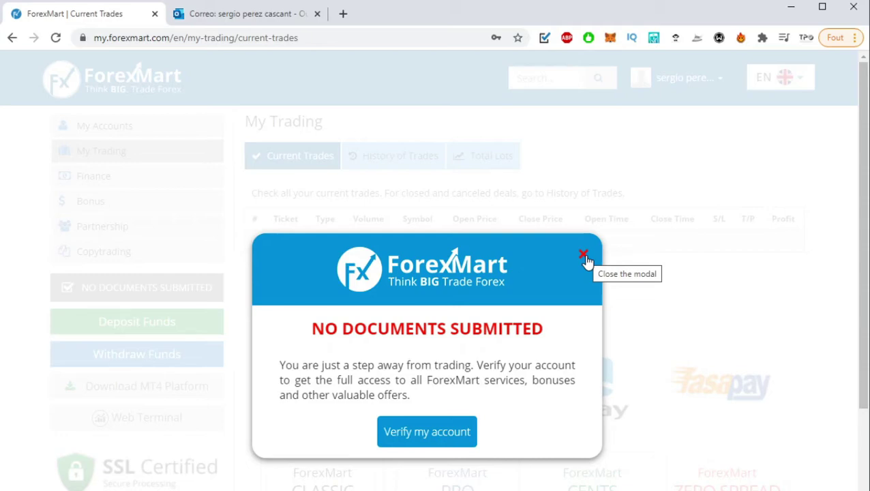
pyautogui.click(584, 256)
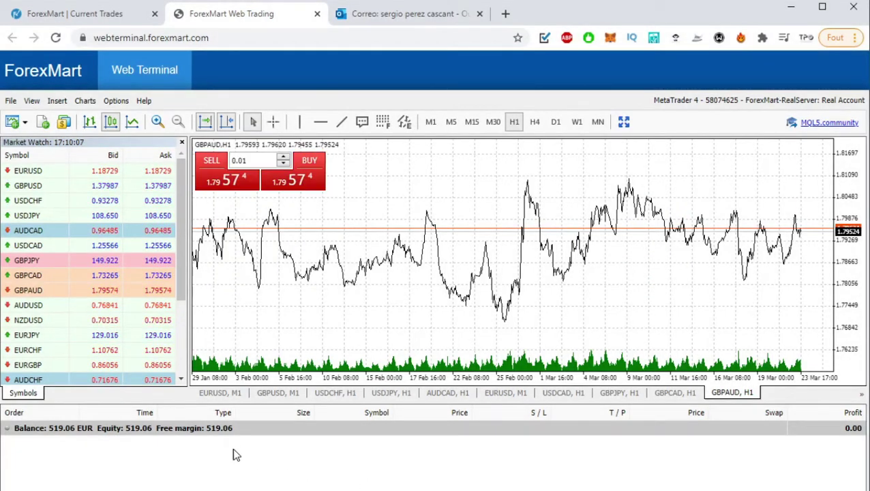
# Step: Return to the ForexMart Web Trading tab with the GBPAUD chart and scroll the Market Watch list
pyautogui.click(73, 15)
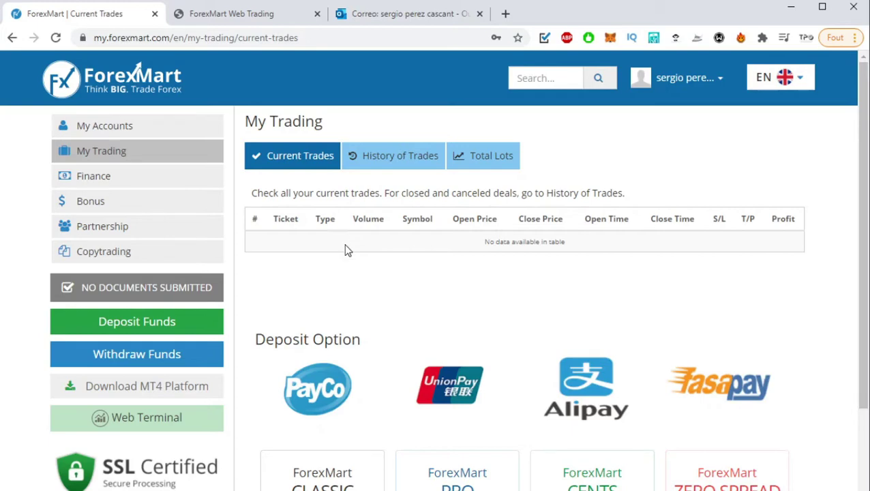
pyautogui.click(253, 15)
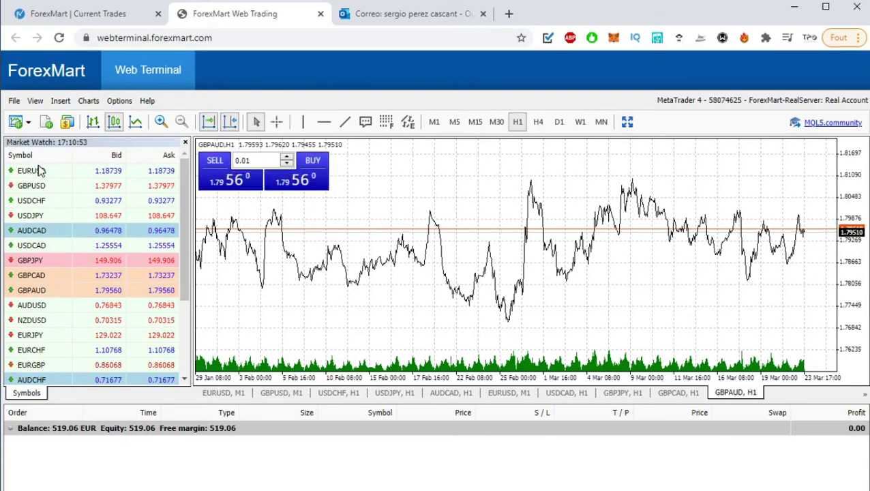
pyautogui.scroll(-1, 190, 293)
pyautogui.moveTo(189, 293); pyautogui.dragTo(184, 327)
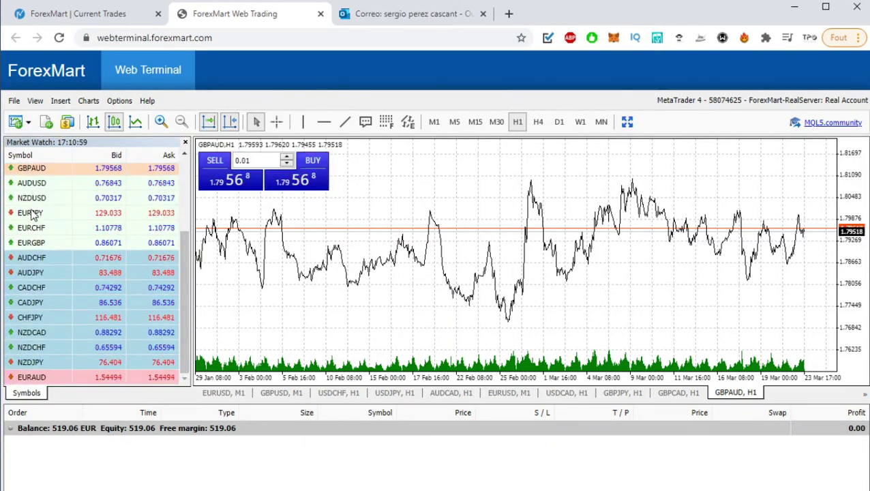
pyautogui.rightClick(44, 243)
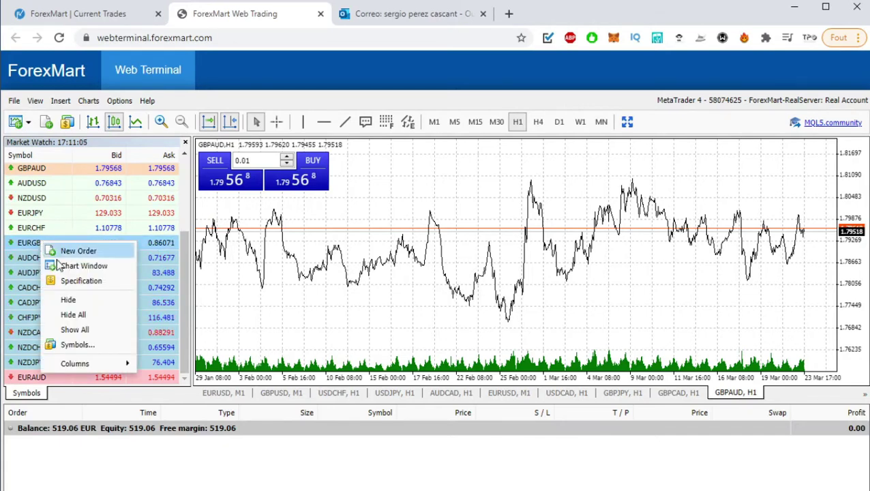
pyautogui.click(77, 345)
pyautogui.click(287, 241)
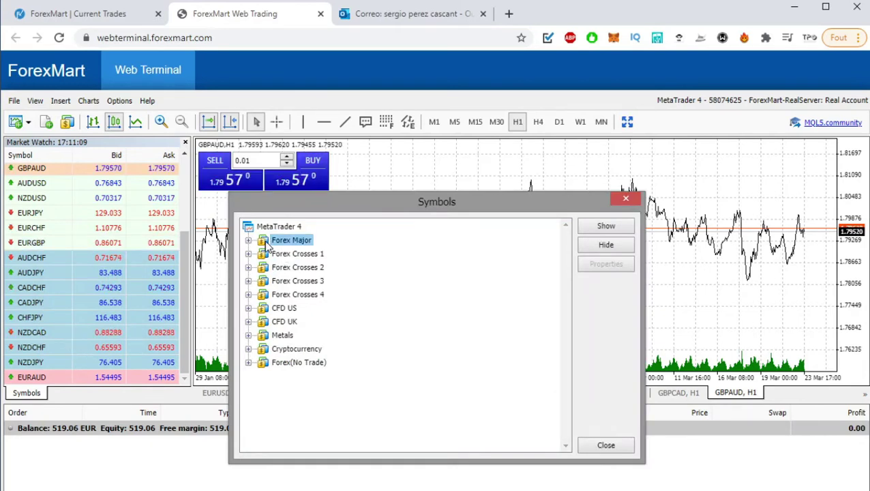
pyautogui.click(249, 240)
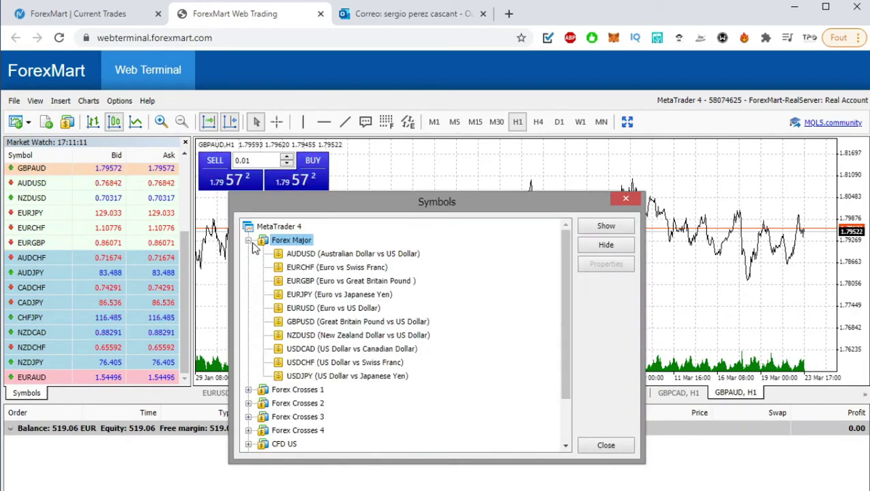
pyautogui.scroll(-2, 304, 353)
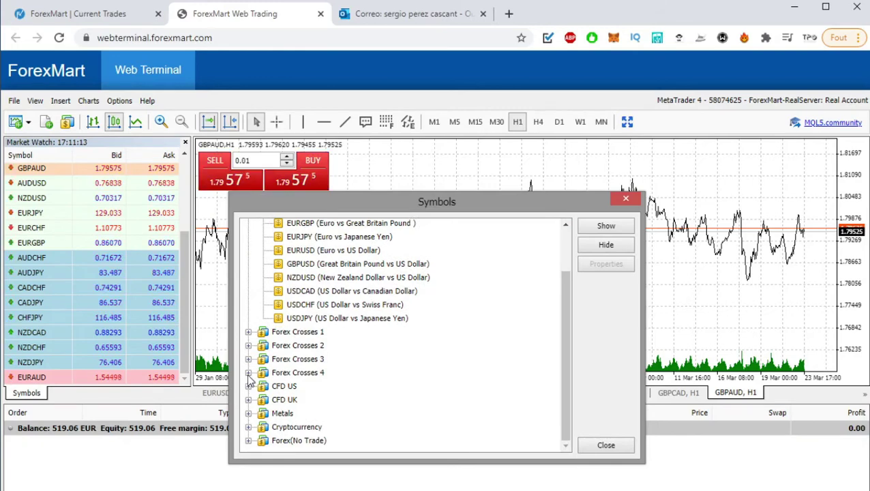
pyautogui.click(249, 371)
pyautogui.scroll(-1, 334, 388)
pyautogui.scroll(-1, 334, 389)
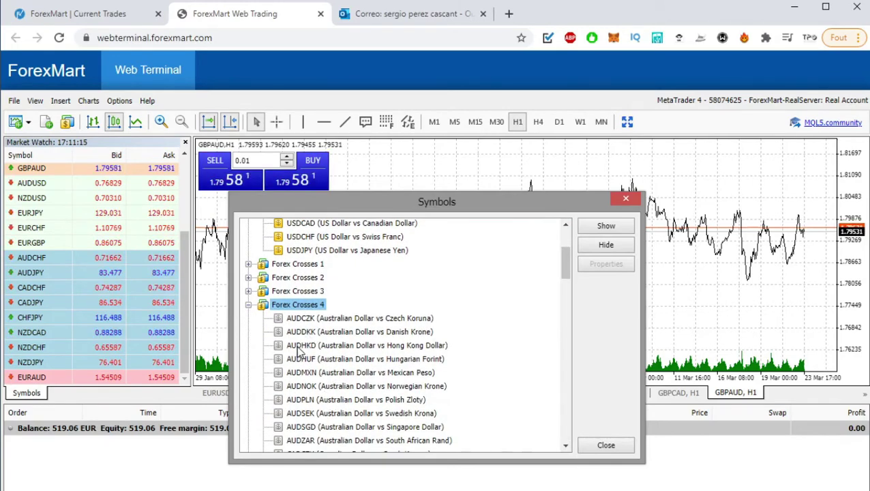
pyautogui.click(367, 320)
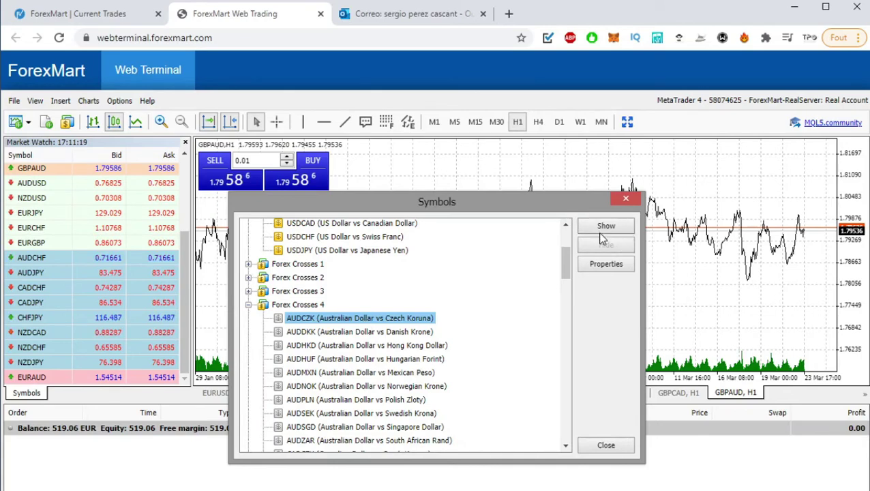
pyautogui.click(617, 202)
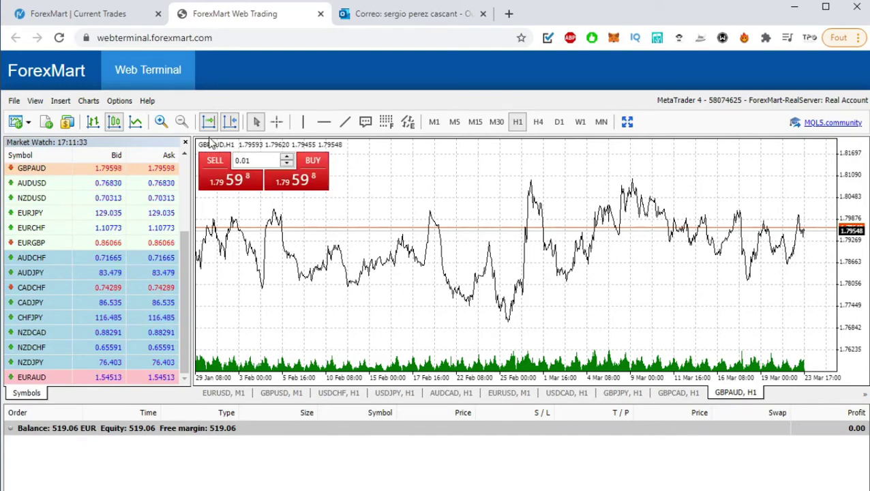
# Step: Zoom the GBPAUD chart in three steps and back out one, spanning about 25 Feb to 23 Mar
pyautogui.click(161, 121)
pyautogui.click(161, 121)
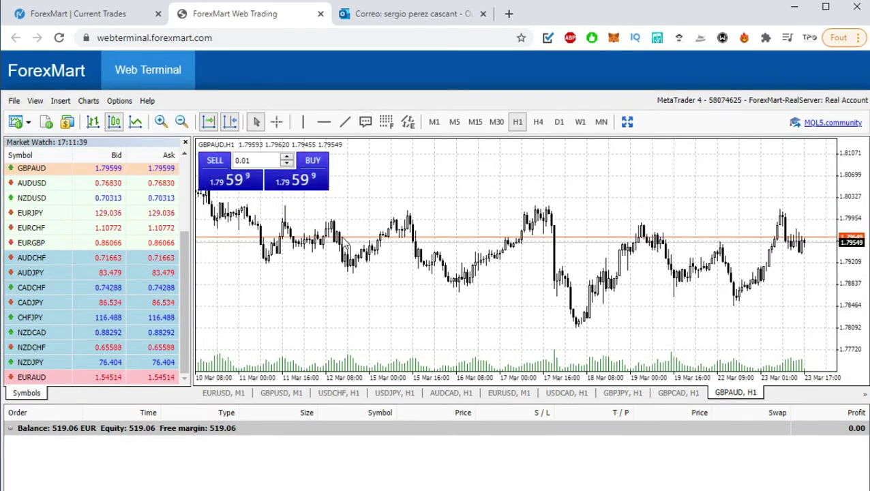
pyautogui.press('+')
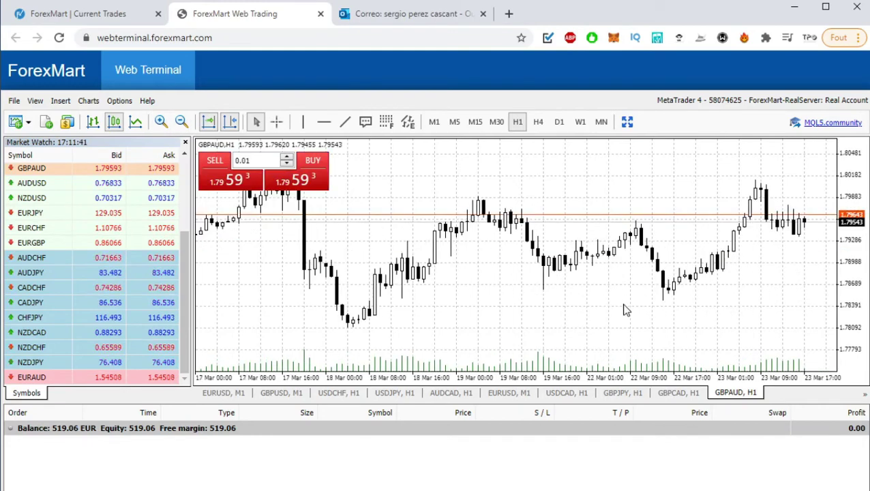
pyautogui.click(181, 122)
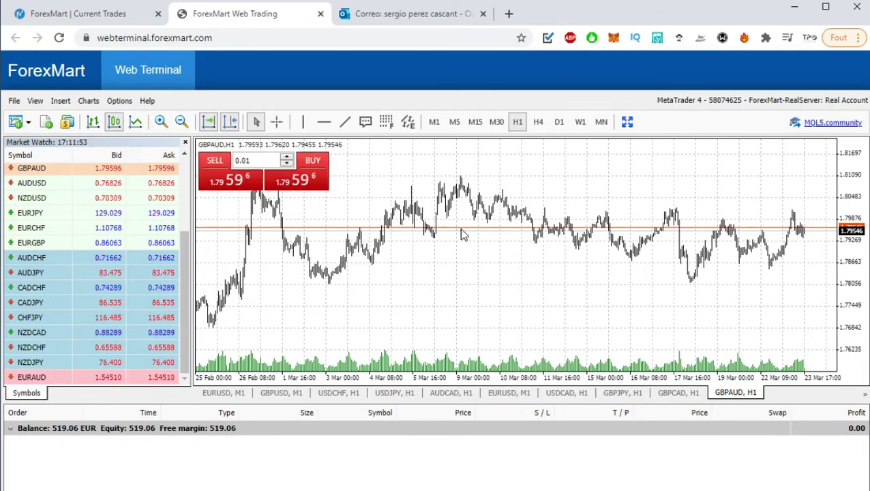
# Step: Check the EURUSD, GBPUSD and USDCHF chart tabs, settling on EURUSD M1
pyautogui.click(224, 394)
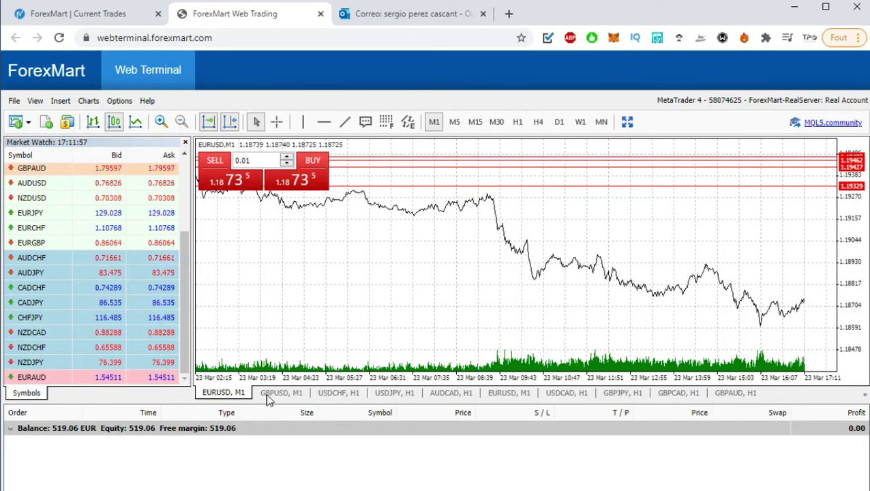
pyautogui.click(269, 396)
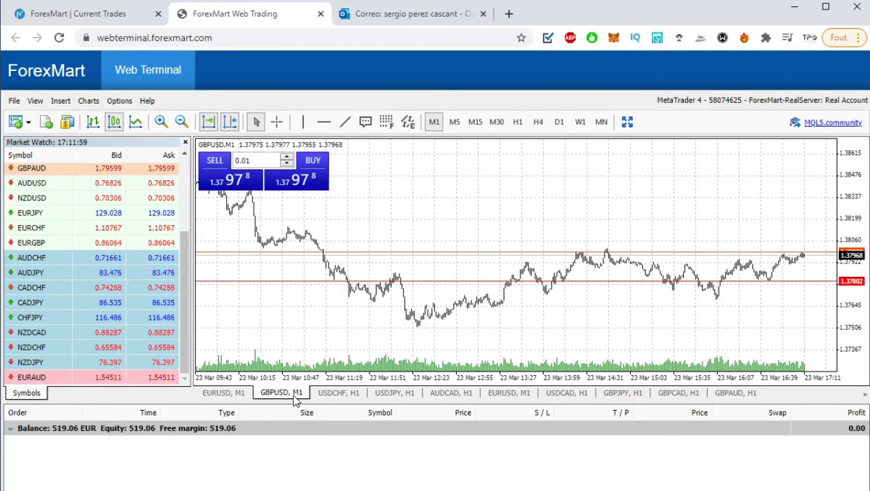
pyautogui.click(326, 395)
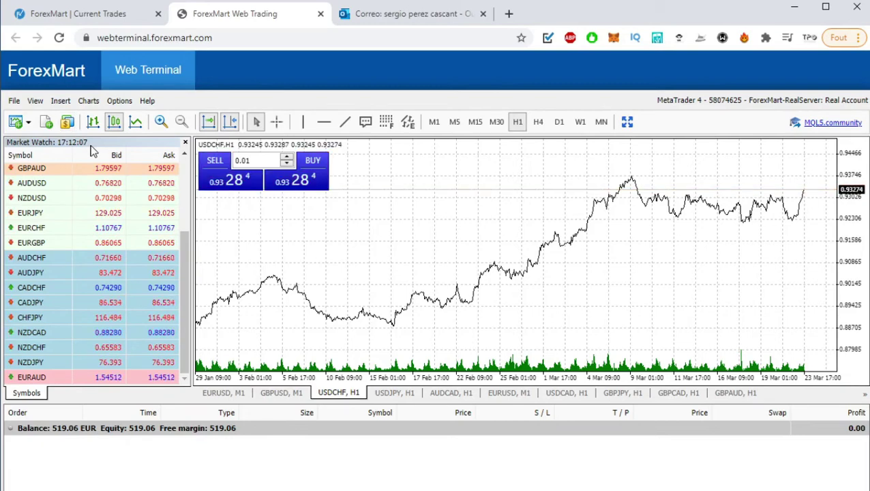
pyautogui.click(223, 396)
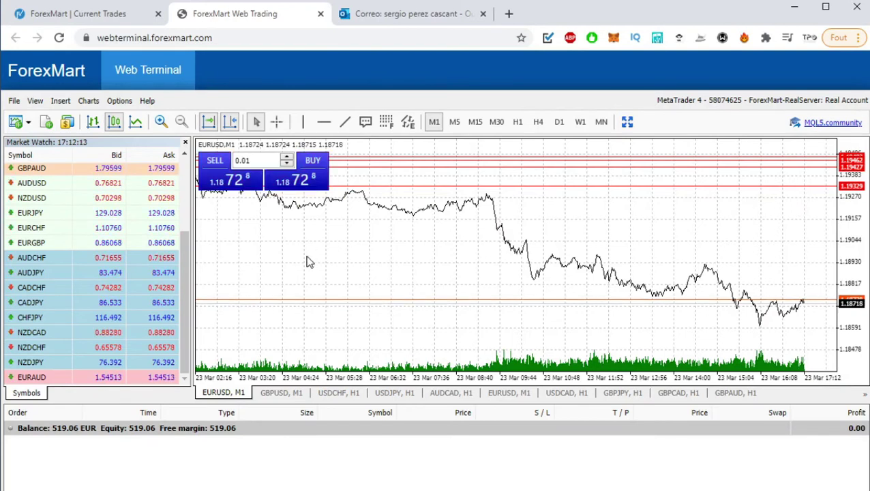
# Step: Start a new EURUSD order with 0.01 lots and Instant Execution, then reposition the Order dialog
pyautogui.click(46, 122)
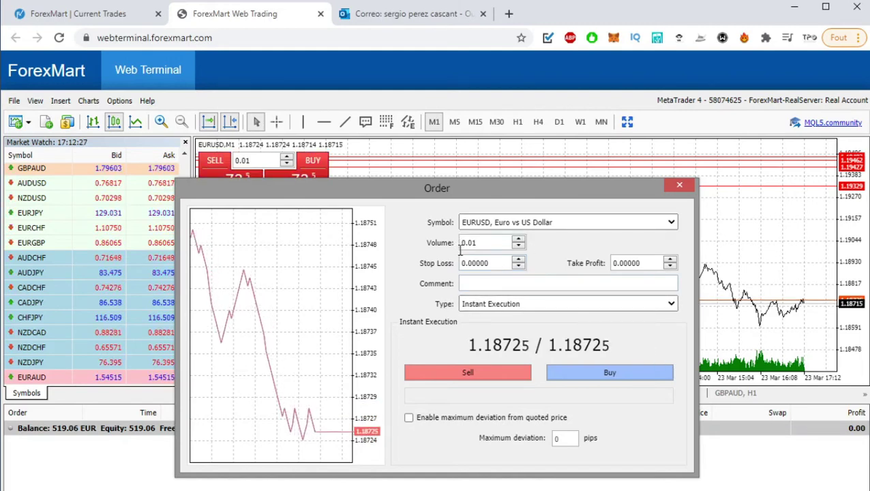
pyautogui.click(520, 239)
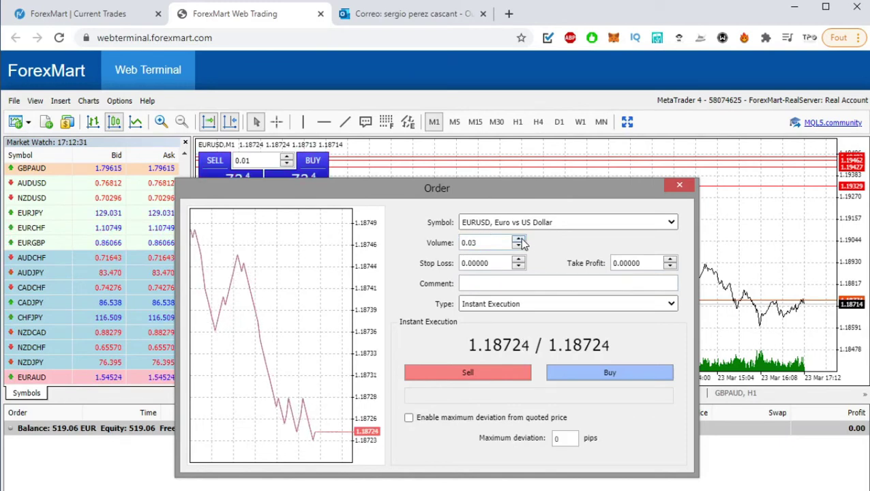
pyautogui.click(520, 247)
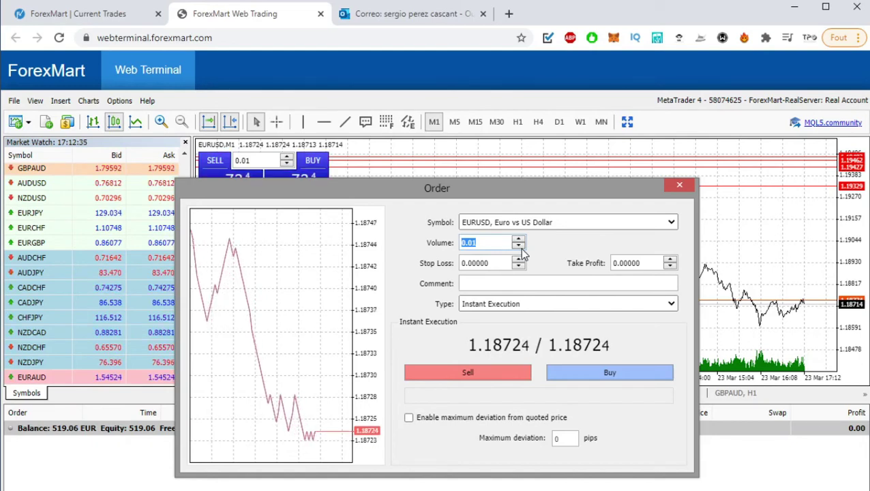
pyautogui.click(538, 302)
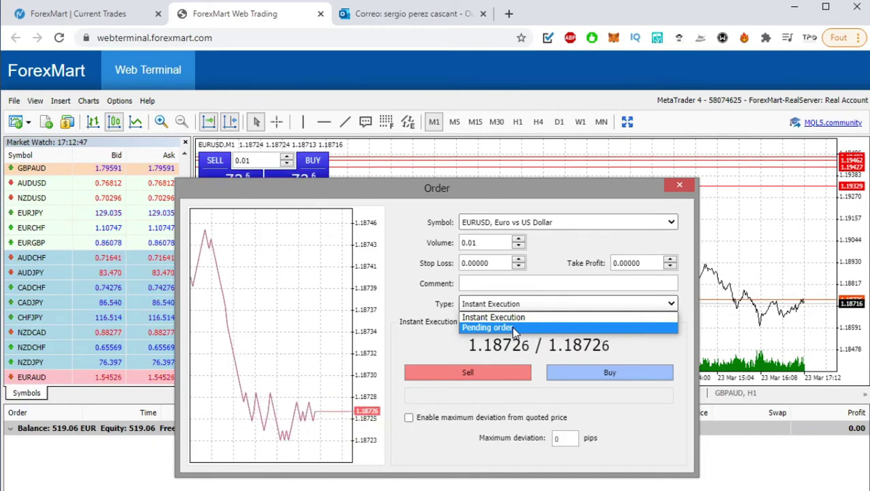
pyautogui.click(512, 318)
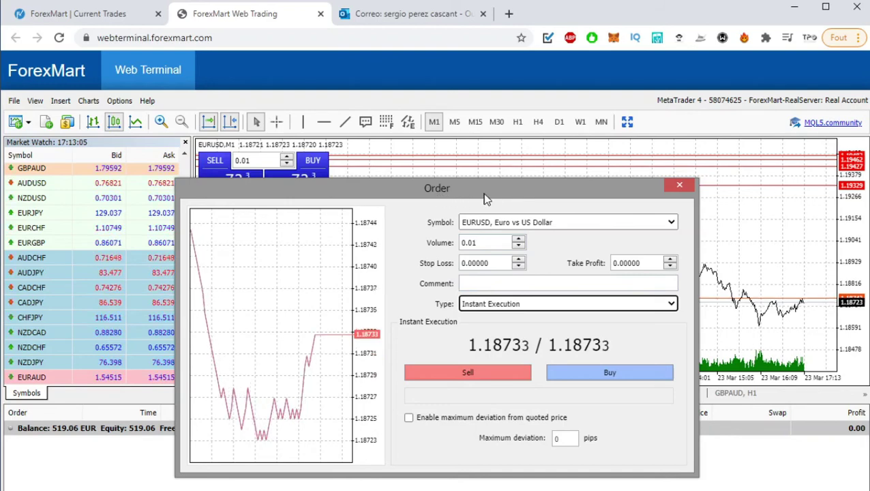
pyautogui.moveTo(496, 195); pyautogui.dragTo(476, 203)
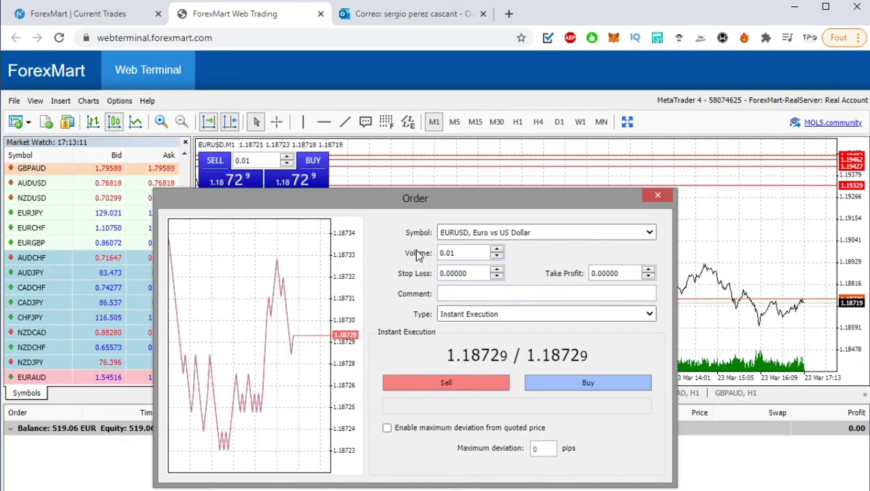
# Step: Fill in a stop loss from the current price and edit its last digits
pyautogui.click(497, 270)
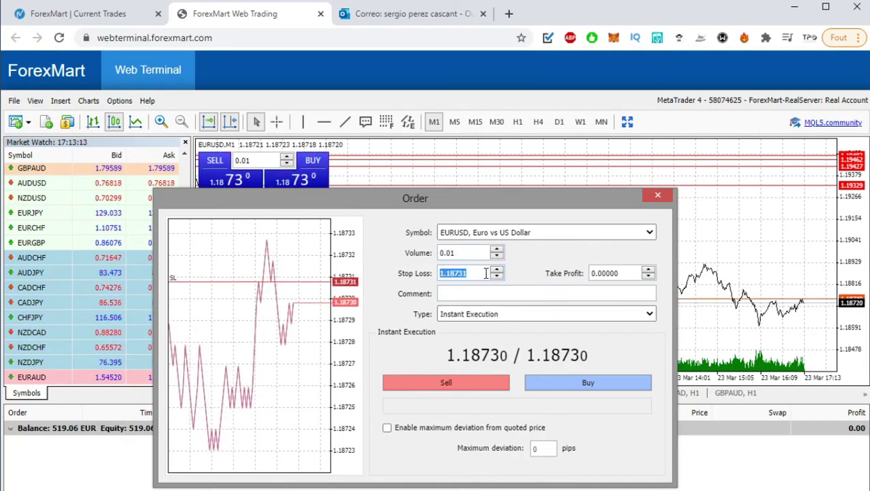
pyautogui.click(478, 273)
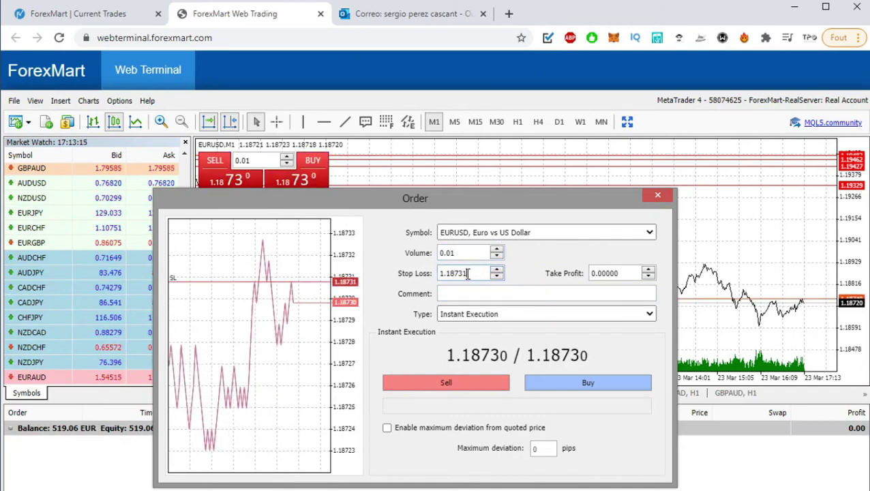
pyautogui.moveTo(476, 273); pyautogui.dragTo(454, 273)
pyautogui.write('9')
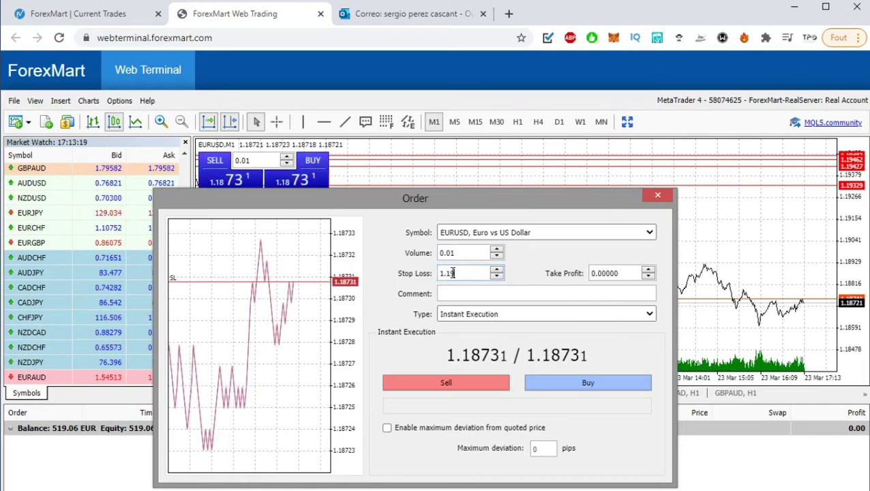
pyautogui.click(539, 274)
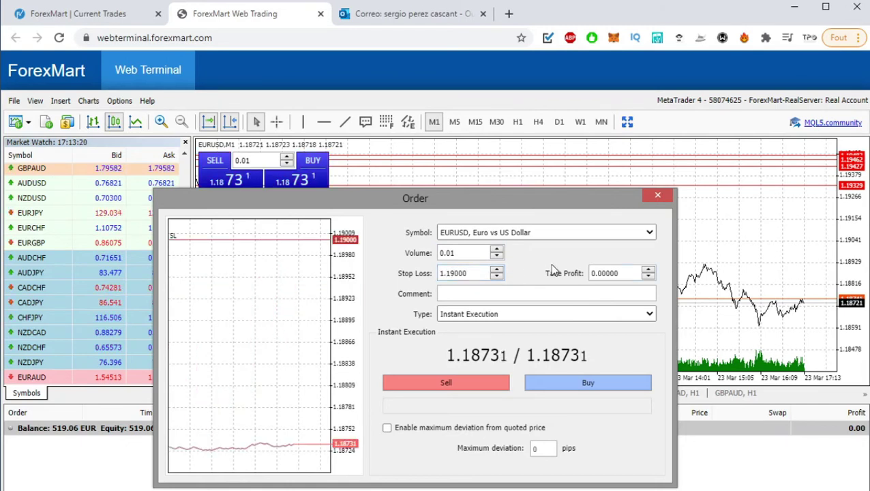
# Step: Finalize the stop loss at 1.17000 and the take profit at 1.19000
pyautogui.doubleClick(631, 273)
pyautogui.click(648, 270)
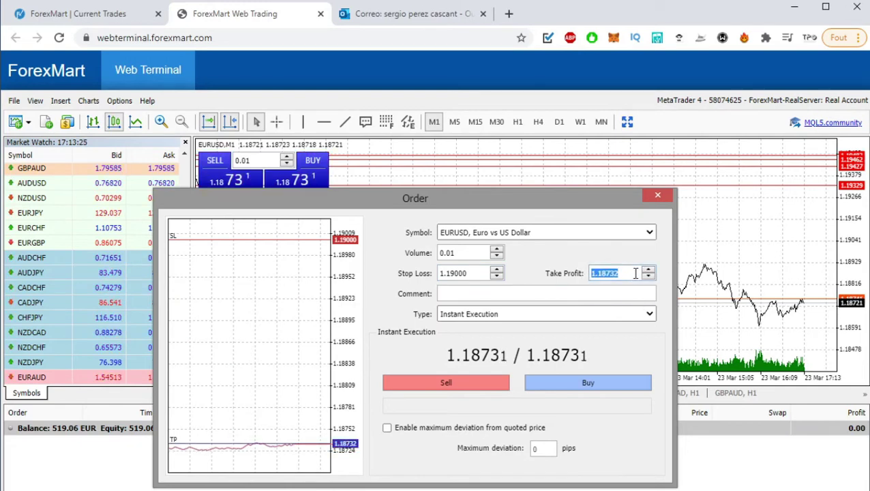
pyautogui.click(636, 273)
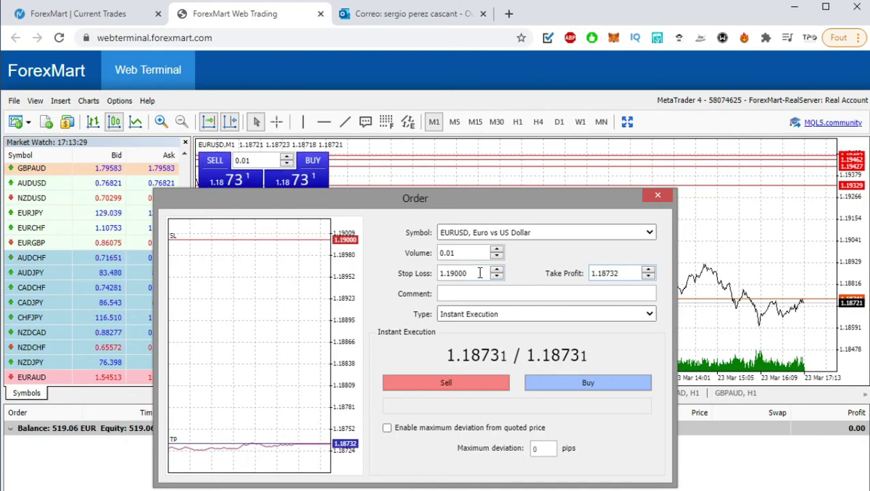
pyautogui.doubleClick(455, 273)
pyautogui.click(456, 273)
pyautogui.write('7')
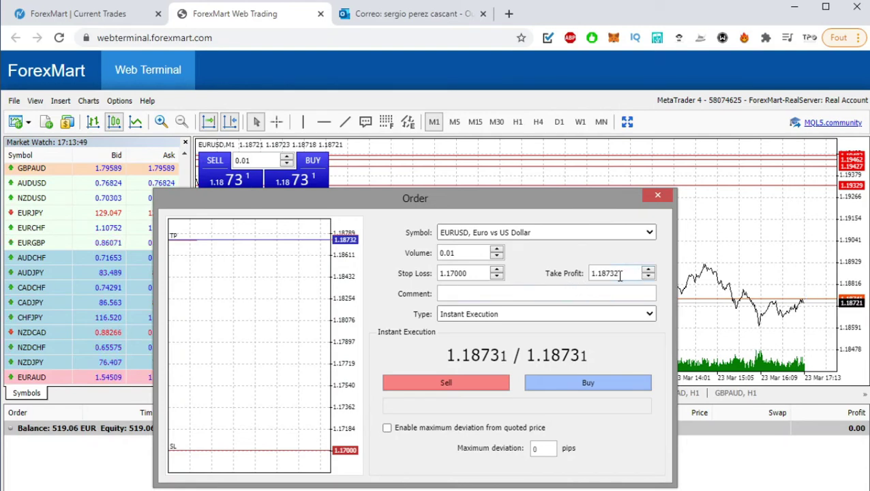
pyautogui.moveTo(621, 273); pyautogui.dragTo(603, 273)
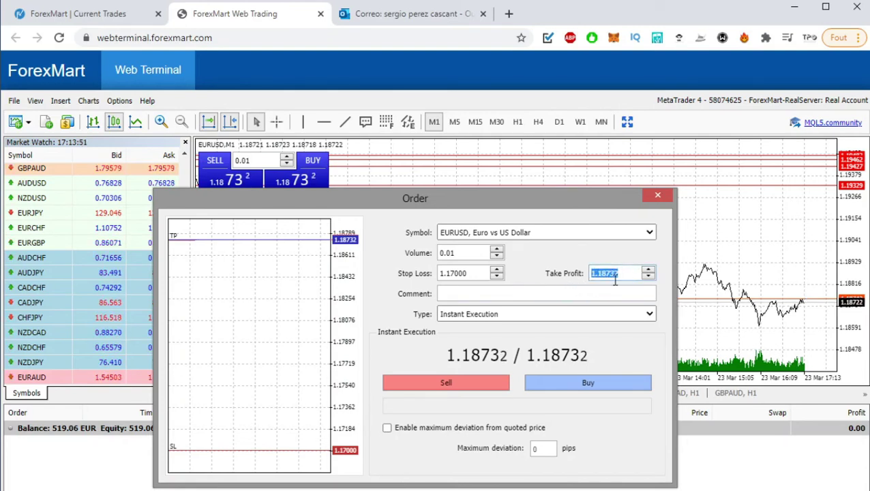
pyautogui.write('1')
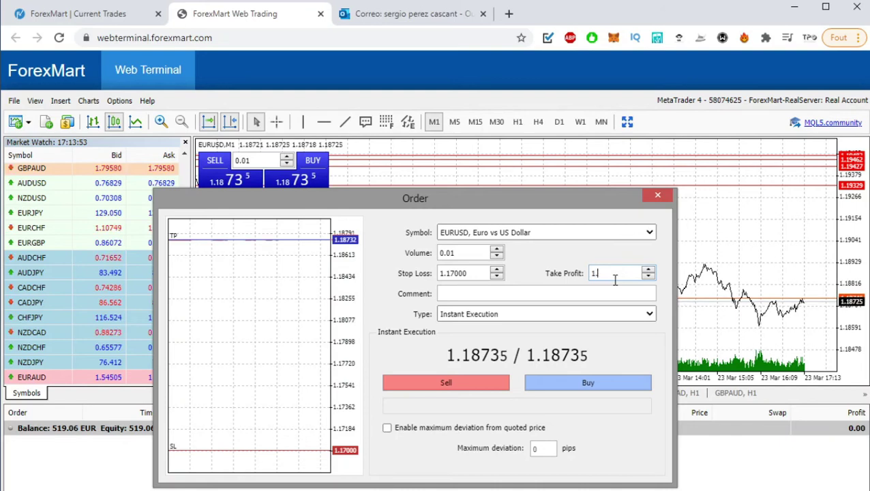
pyautogui.write('.19')
pyautogui.click(583, 246)
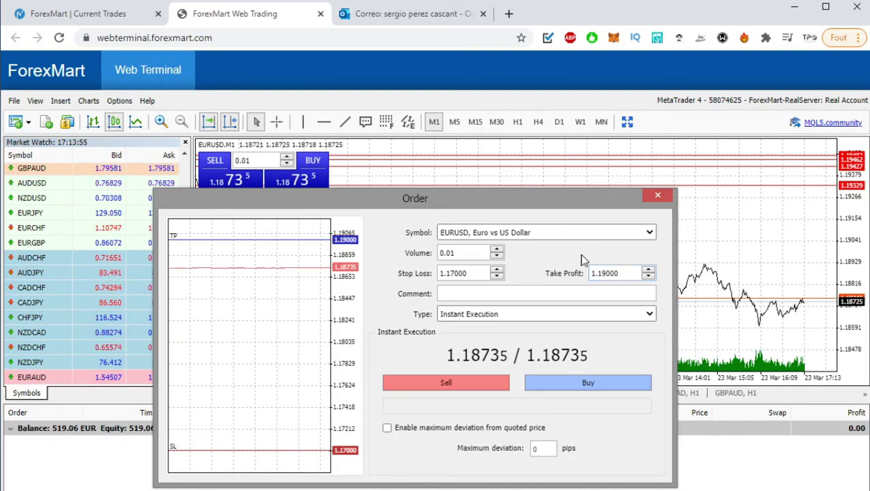
# Step: Submit the 0.01-lot EURUSD buy with 1.17000 stop loss and 1.19000 take profit, then acknowledge the confirmation
pyautogui.click(563, 389)
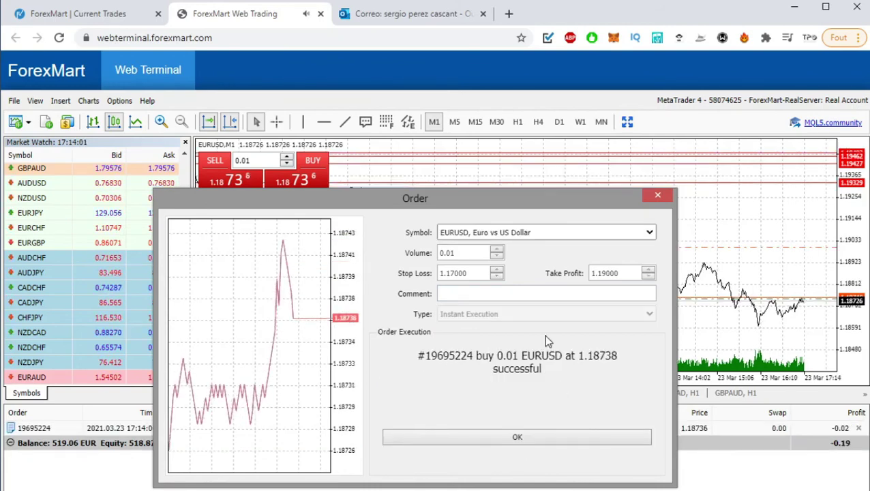
pyautogui.click(521, 437)
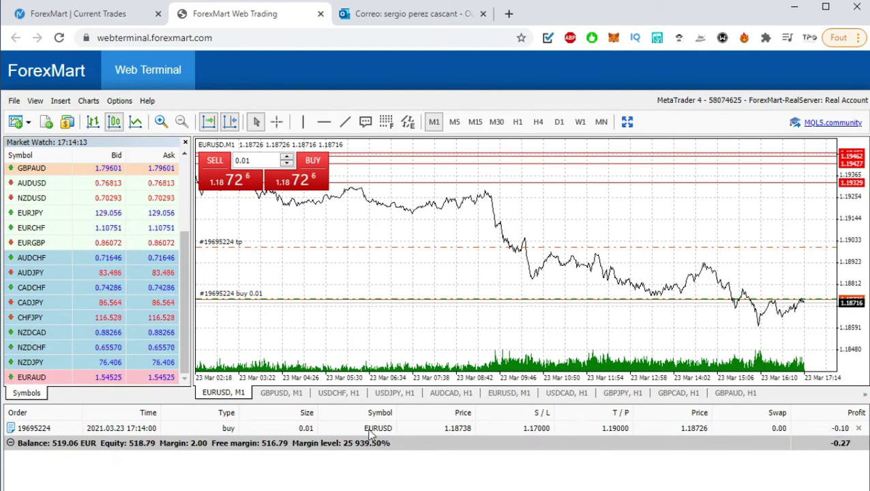
pyautogui.rightClick(694, 429)
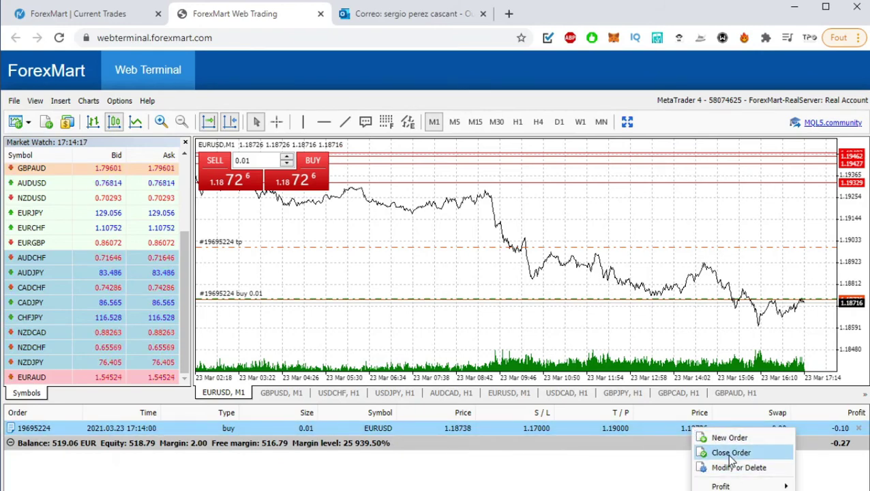
pyautogui.click(650, 432)
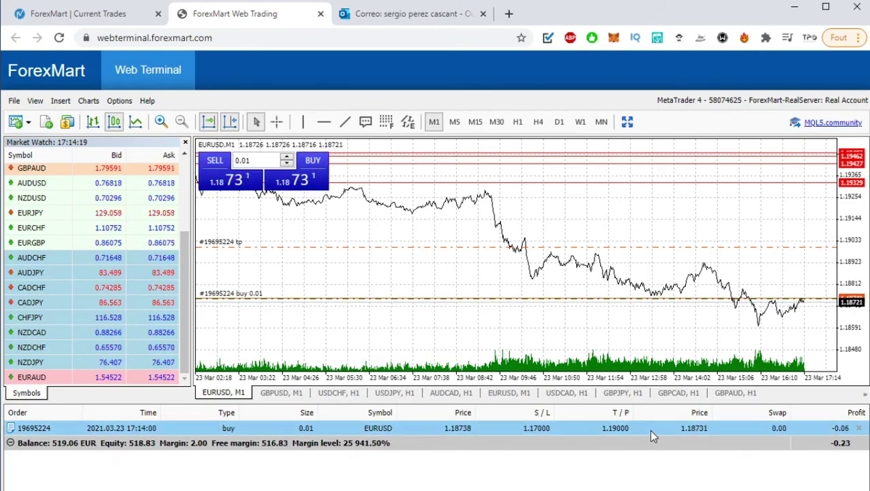
pyautogui.click(28, 124)
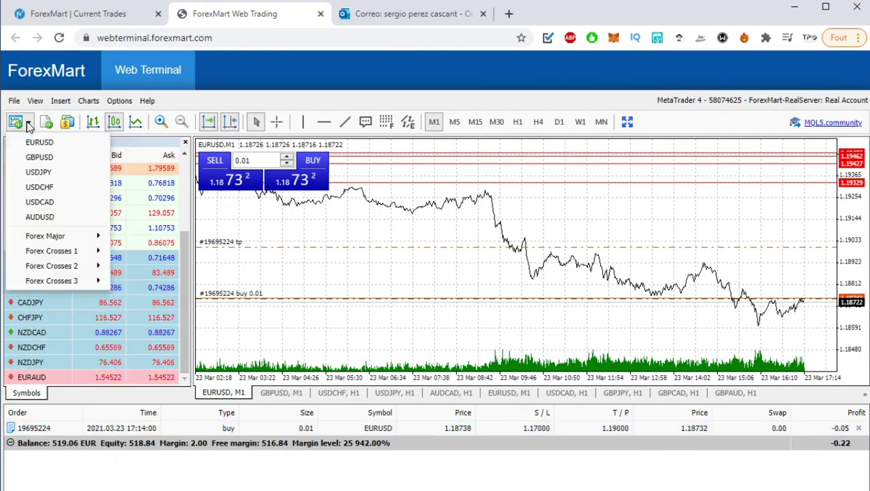
pyautogui.click(260, 103)
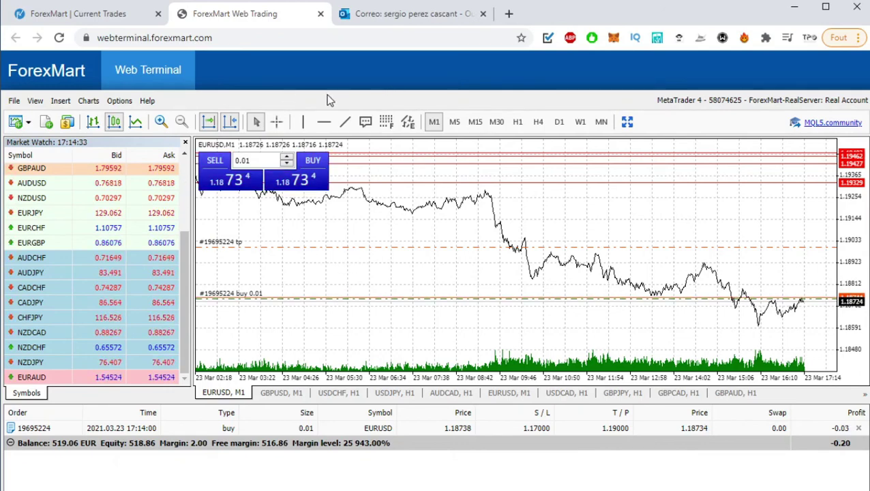
pyautogui.moveTo(409, 217)
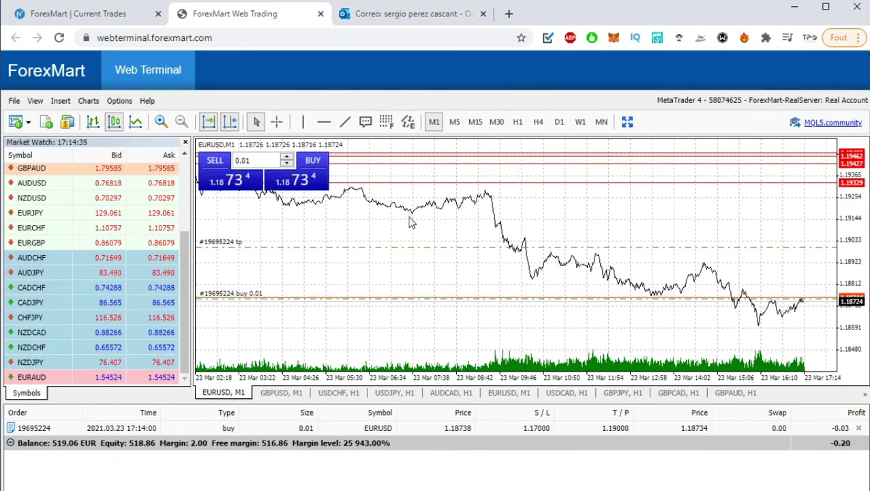